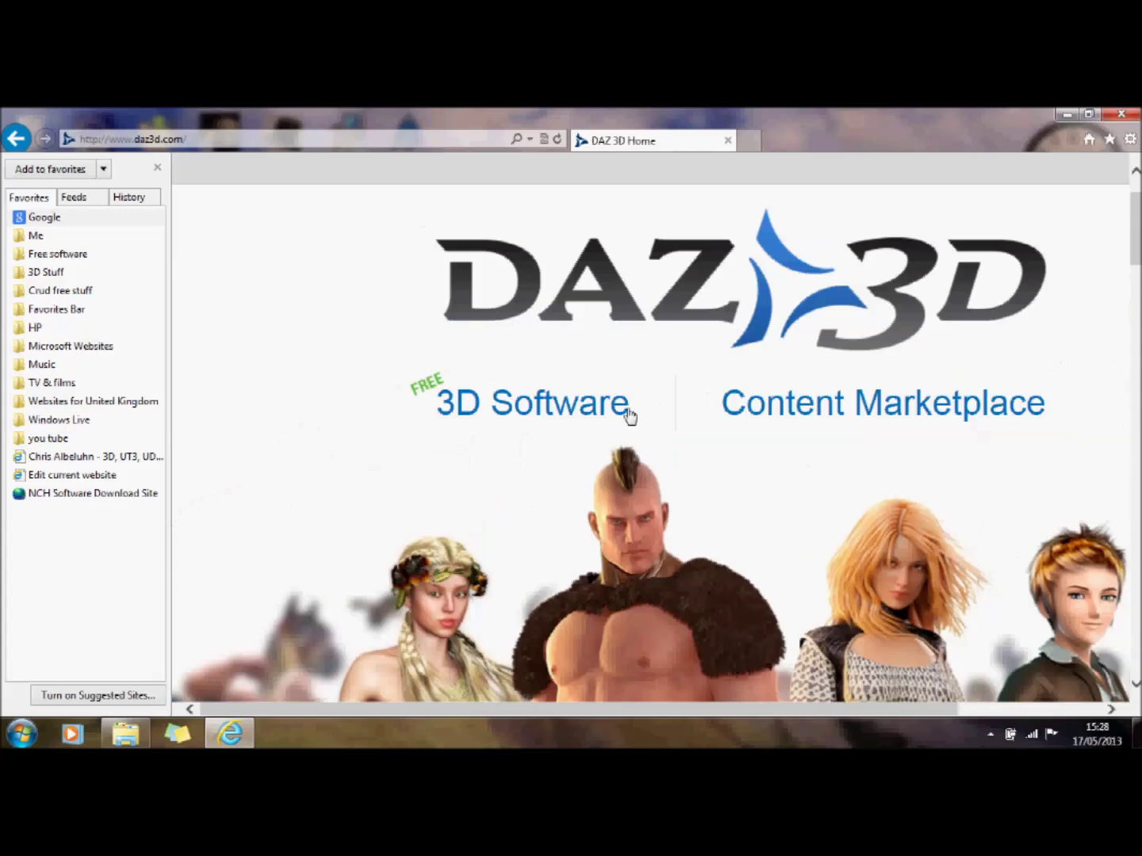
# Open the free 3D software page on the DAZ 3D website and look up the DAZ Studio Pro download
pyautogui.click(533, 412)
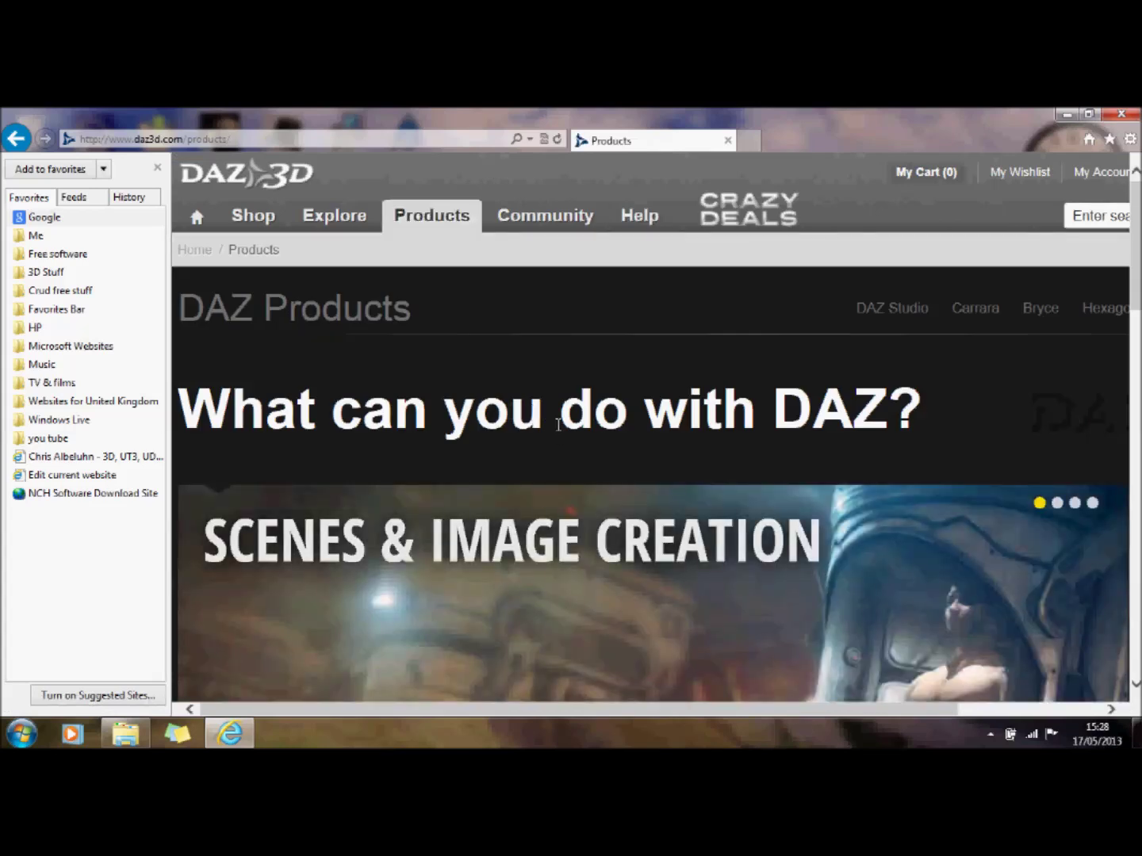
pyautogui.scroll(-10, 710, 415)
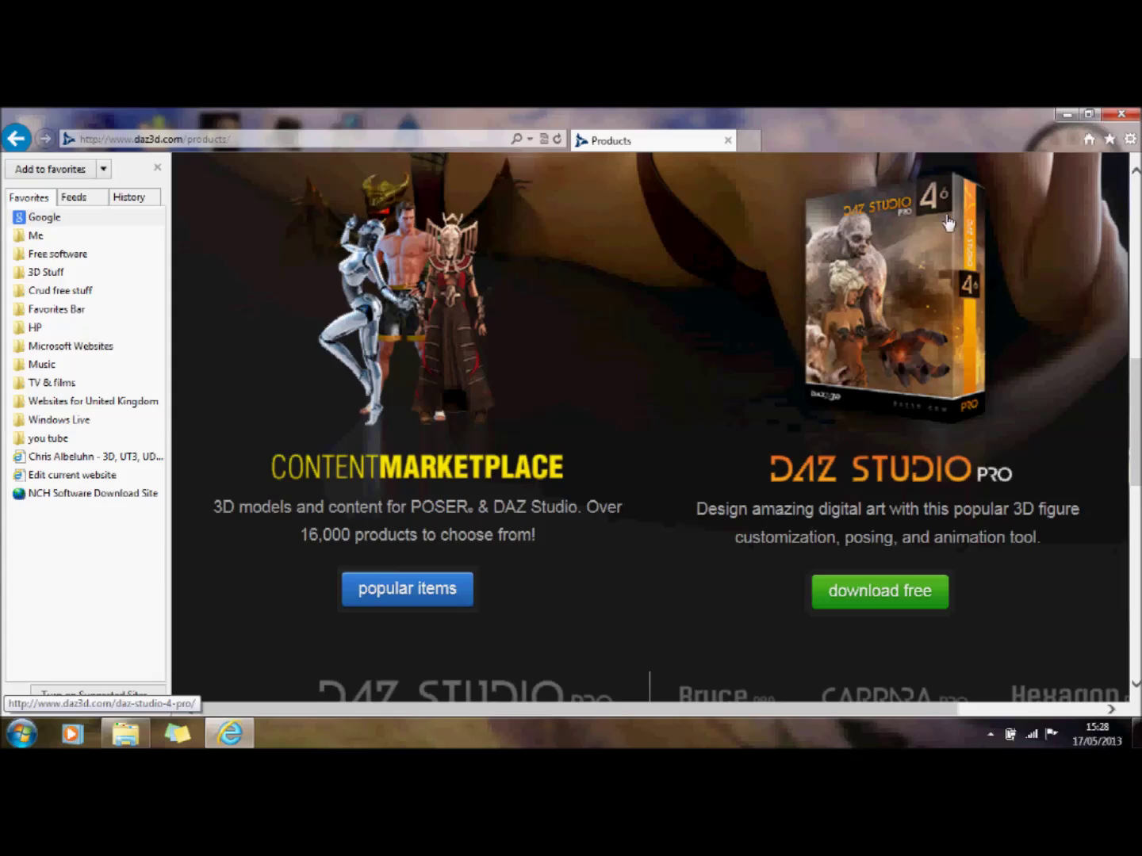
pyautogui.click(1065, 118)
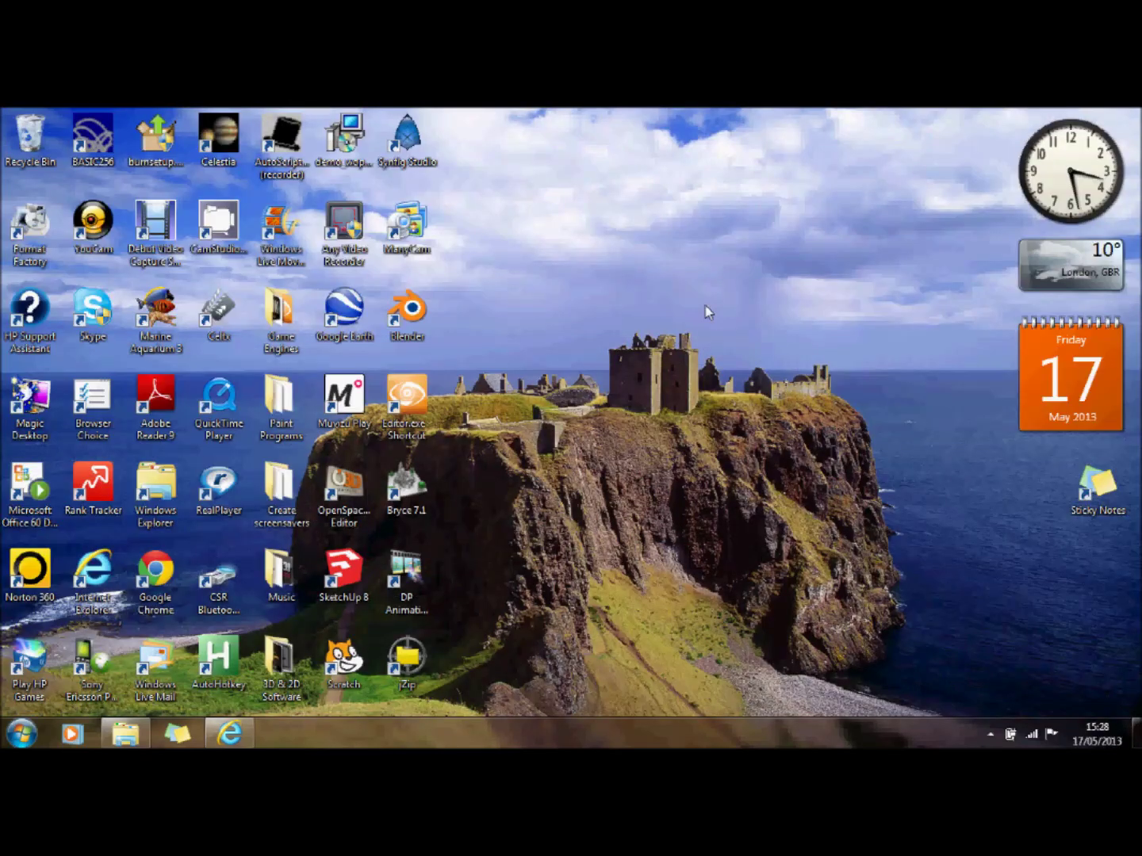
# Launch DAZ Studio 4.6 (64bit) from the 3D & 2D Software folder and dismiss its startup dialogs
pyautogui.doubleClick(278, 665)
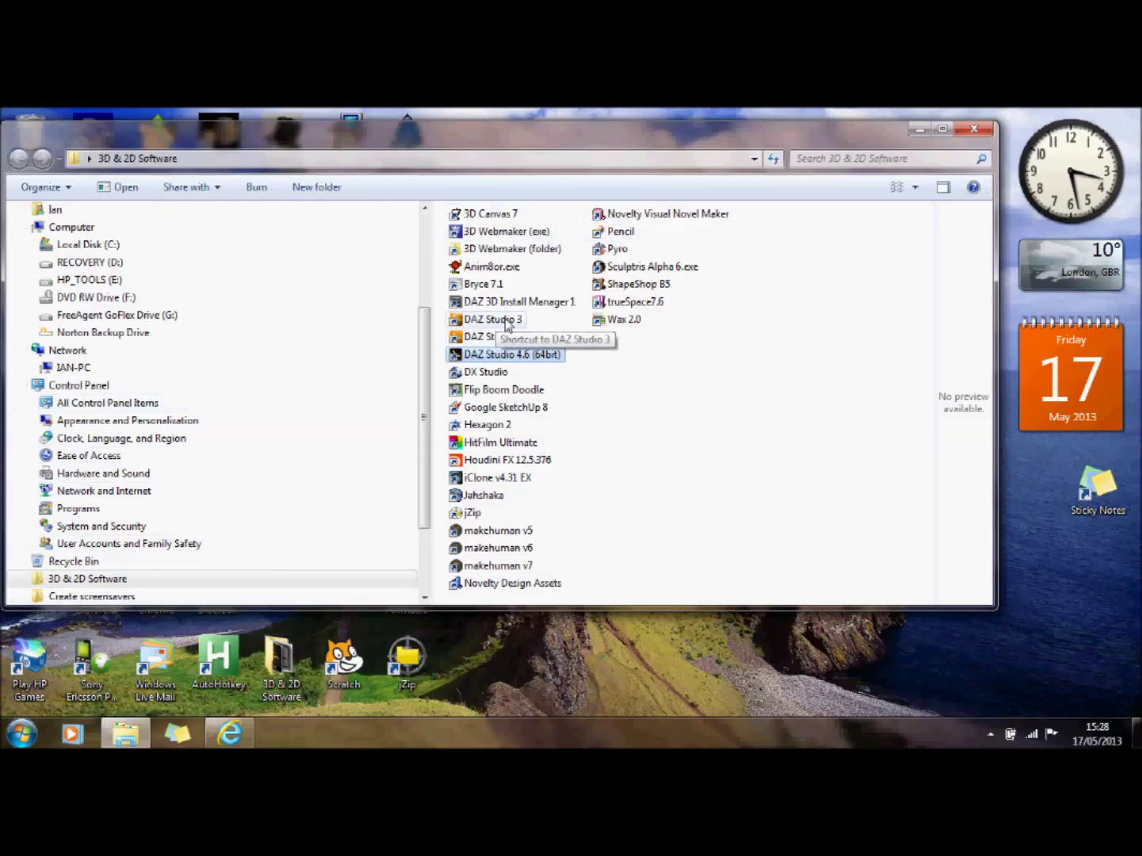
pyautogui.doubleClick(525, 357)
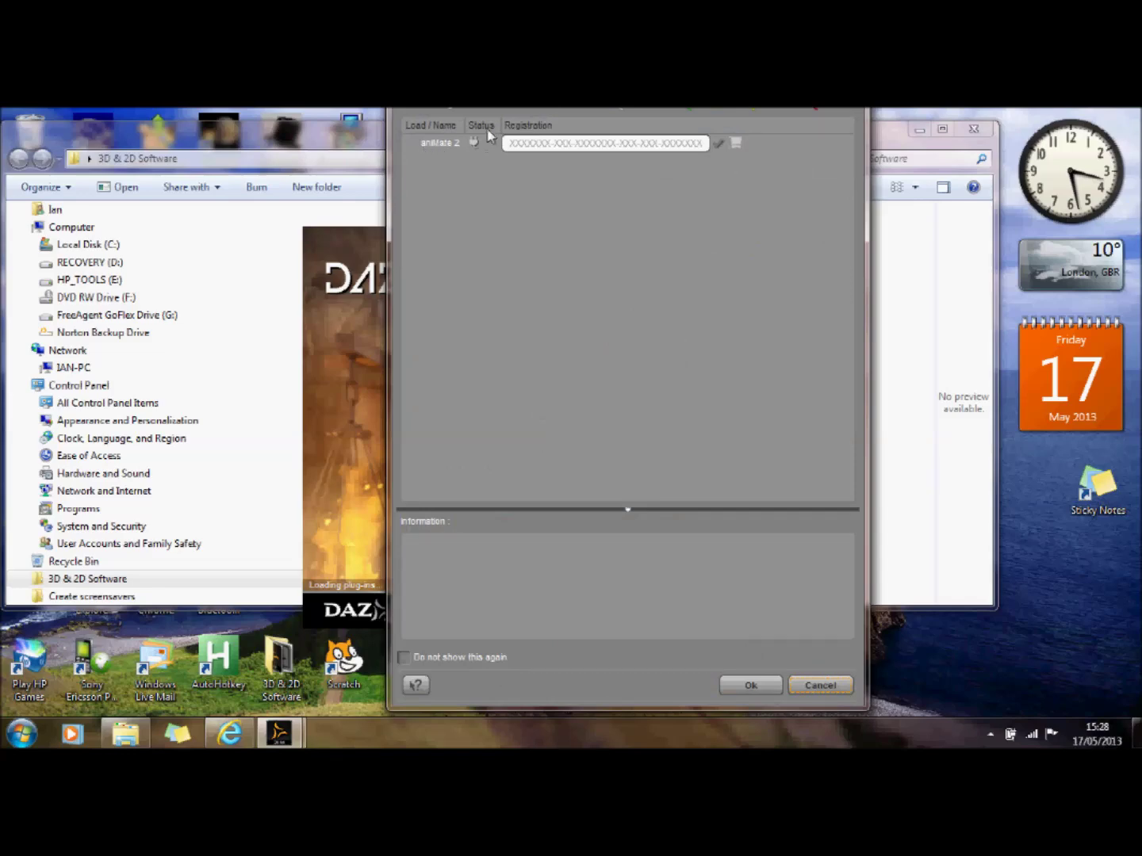
pyautogui.click(819, 687)
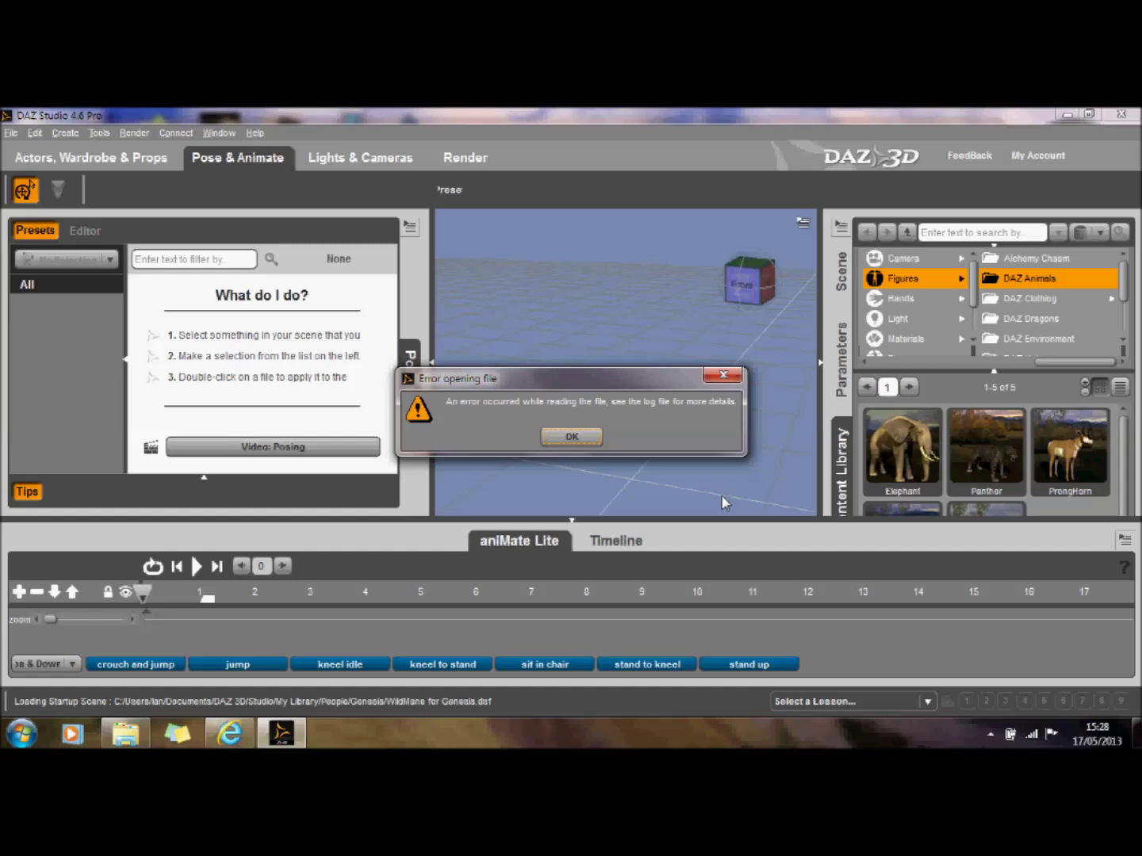
pyautogui.click(573, 438)
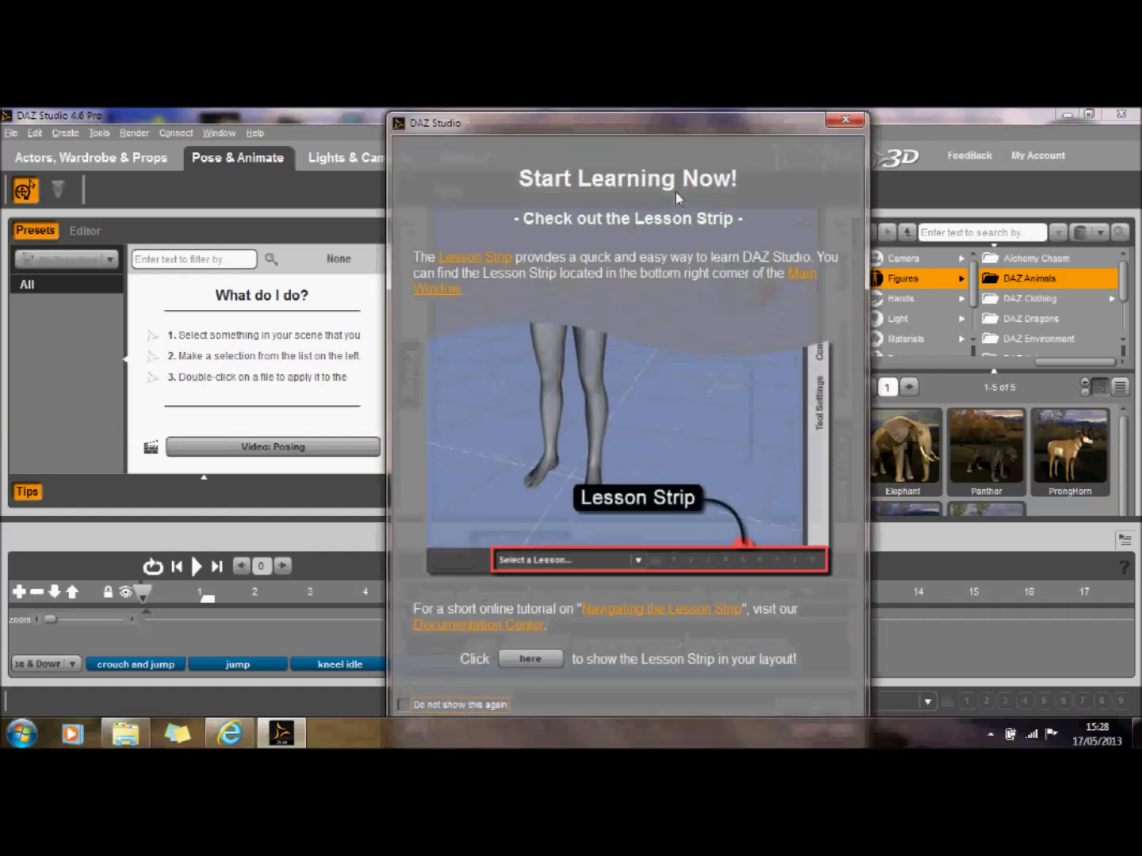
pyautogui.click(845, 120)
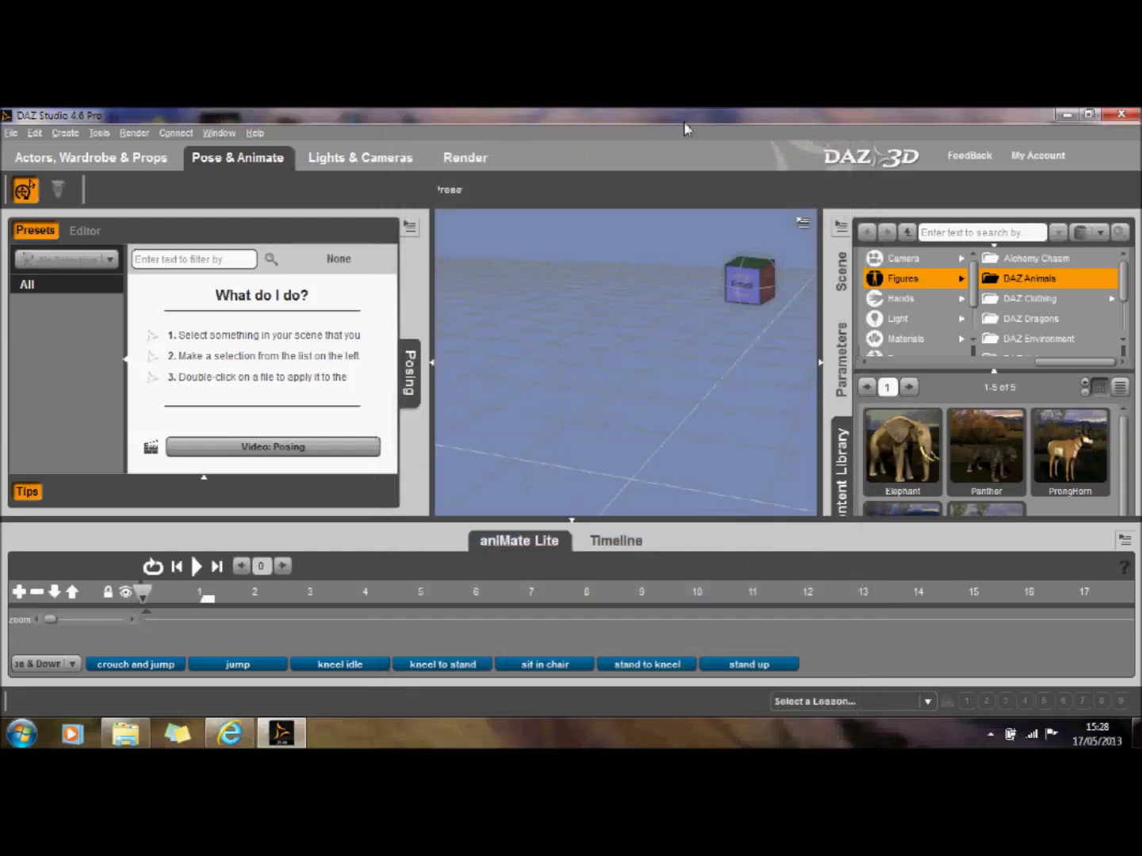
# Review the Startup and Content Library preferences, including the content directories mapped for DAZ Studio Formats, without changing anything
pyautogui.click(34, 133)
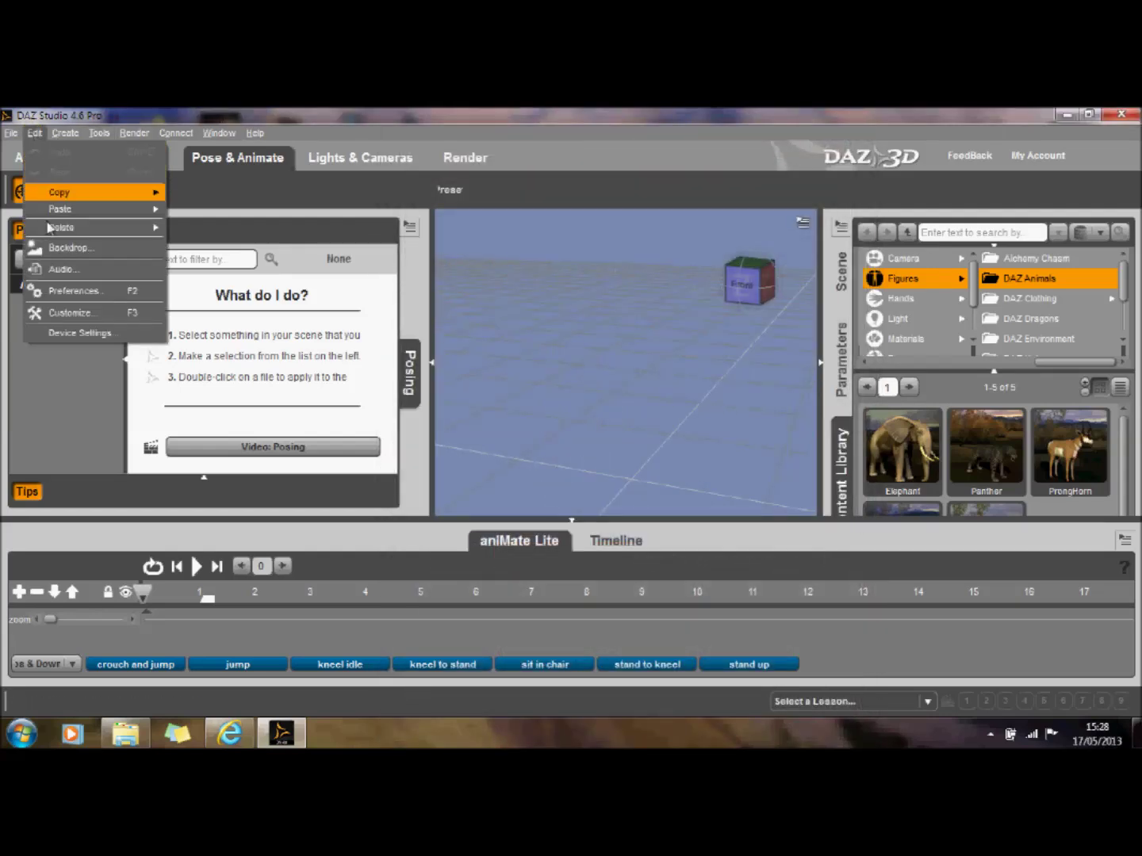
pyautogui.click(73, 294)
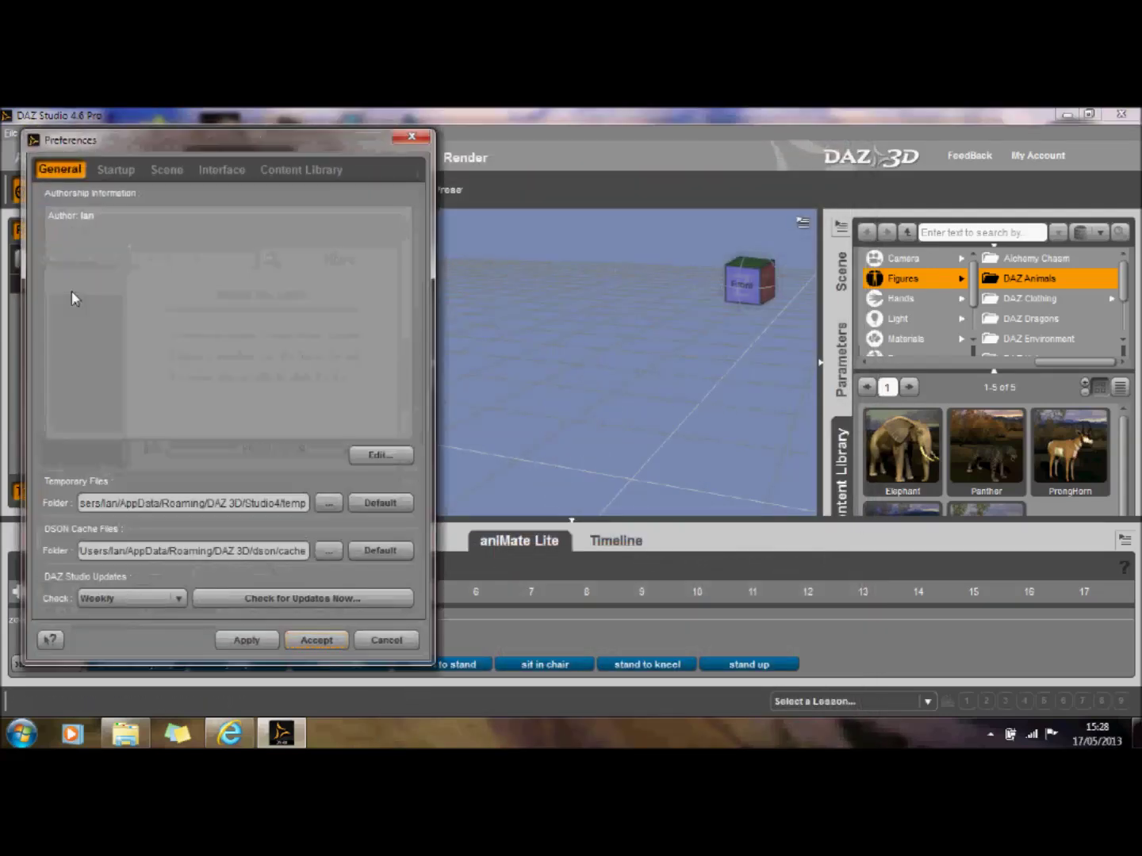
pyautogui.click(115, 169)
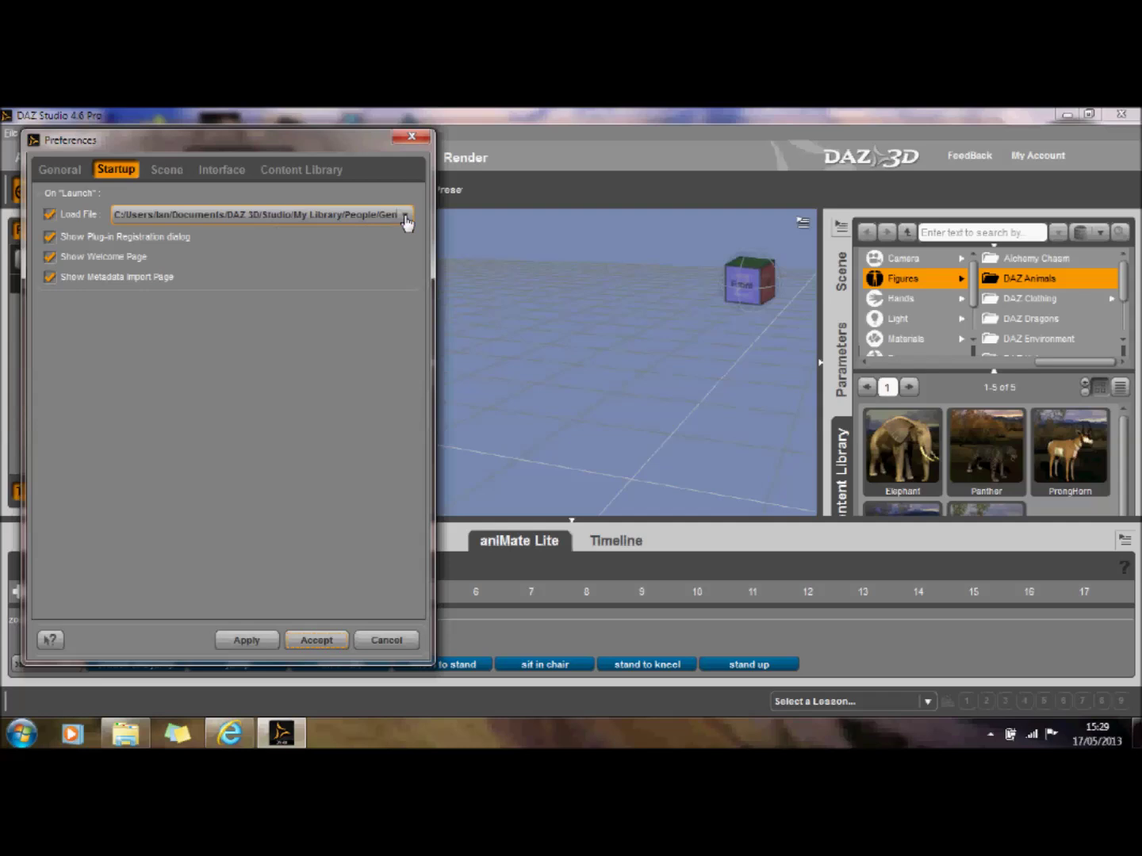
pyautogui.click(305, 171)
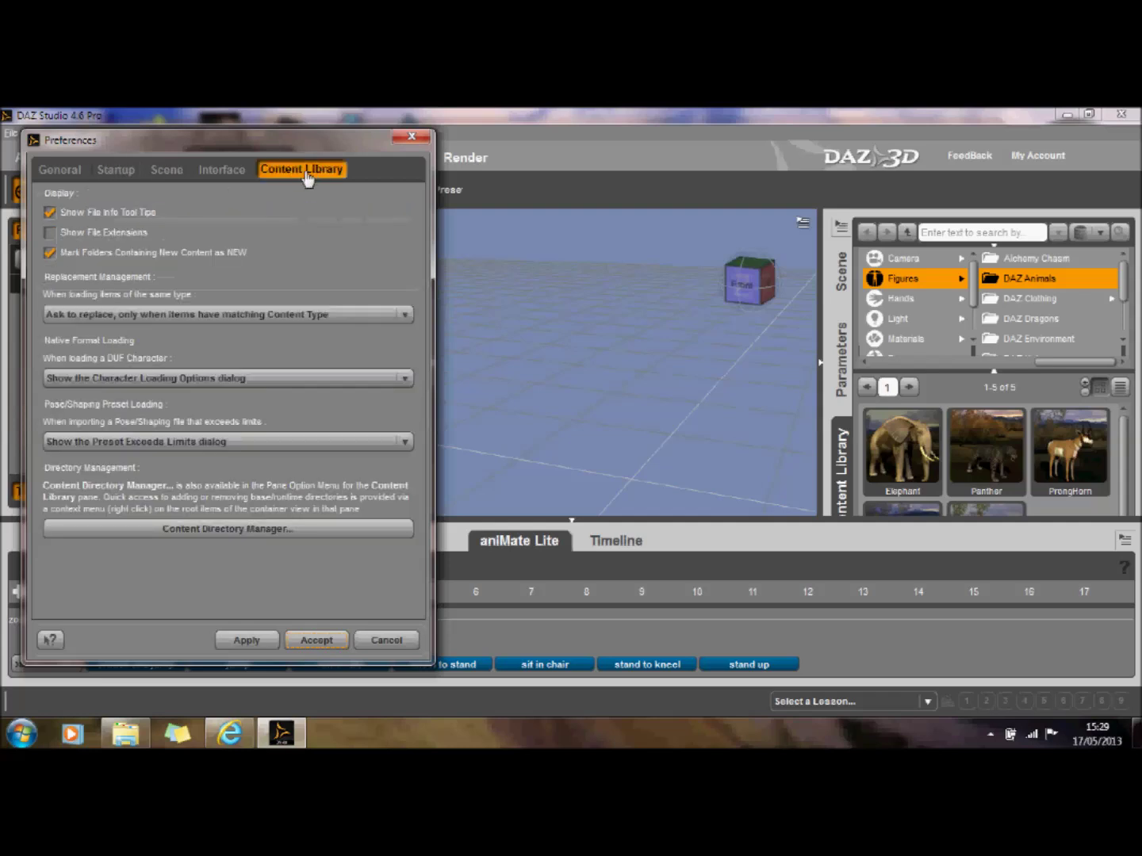
pyautogui.click(237, 530)
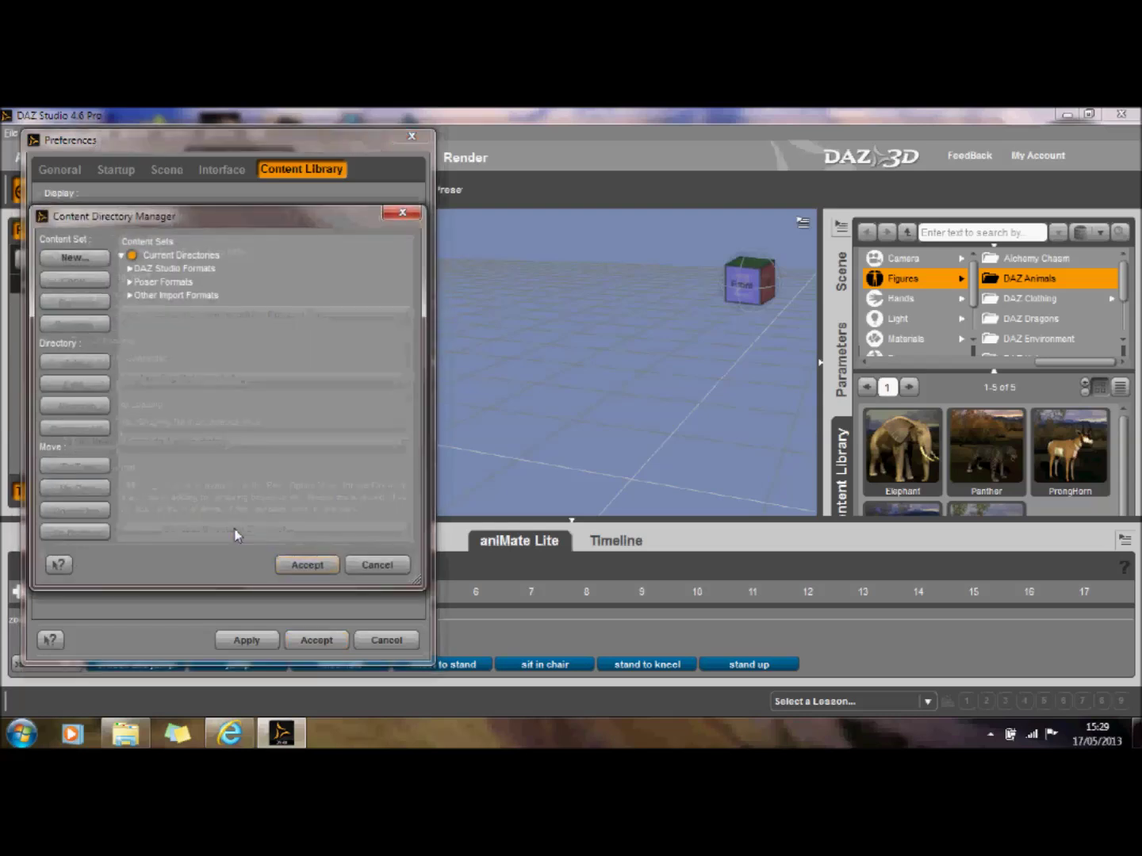
pyautogui.click(128, 268)
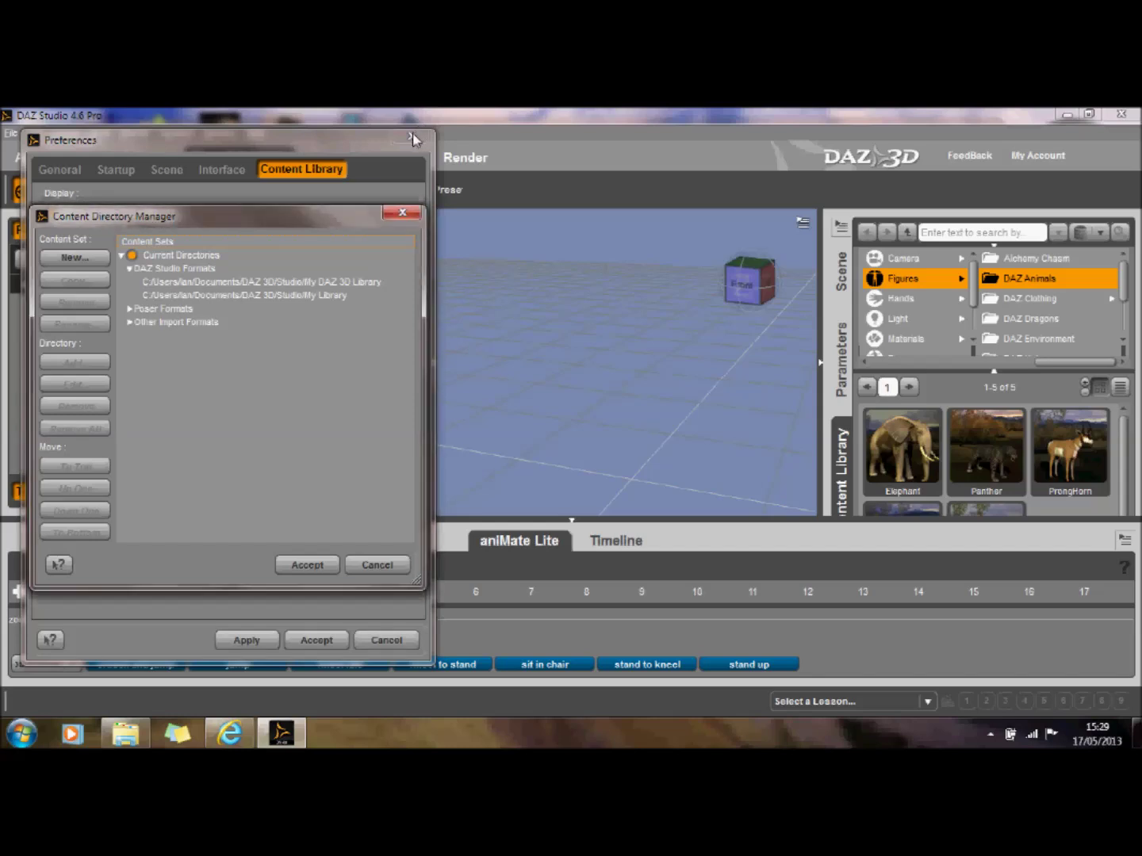
pyautogui.click(371, 565)
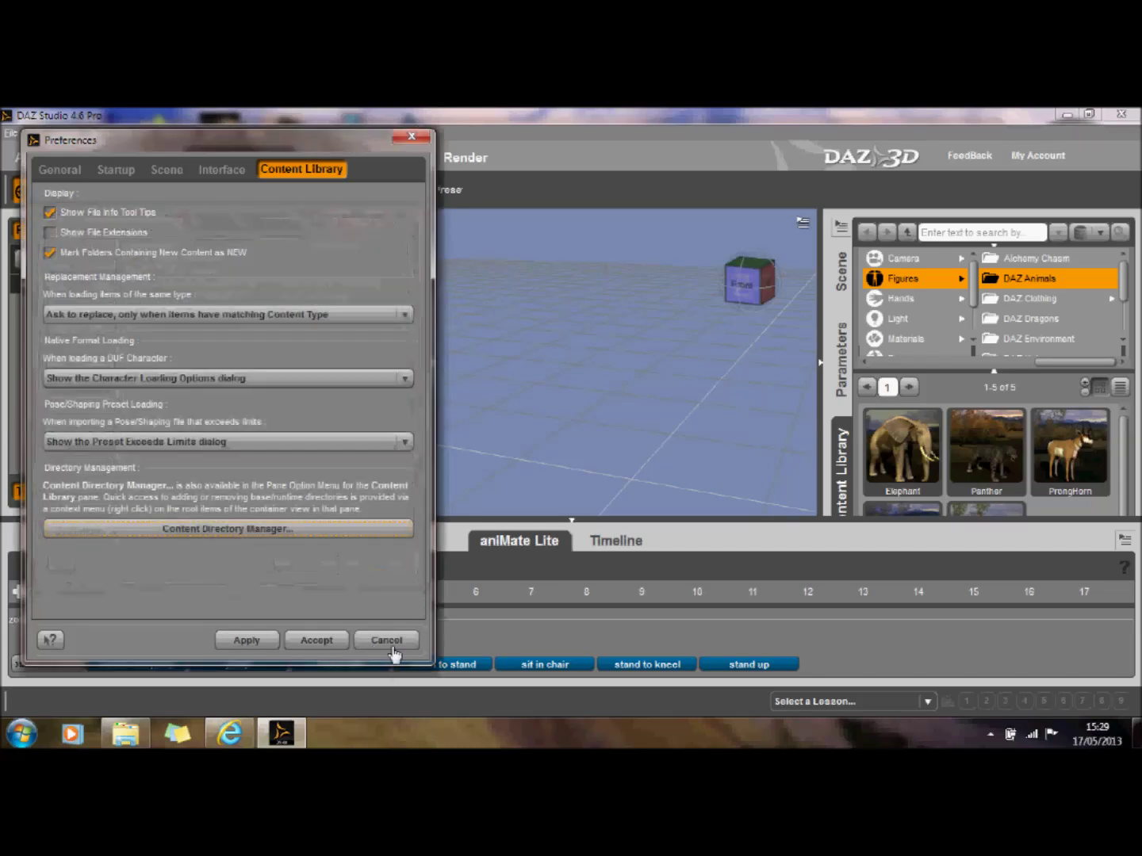
pyautogui.click(411, 136)
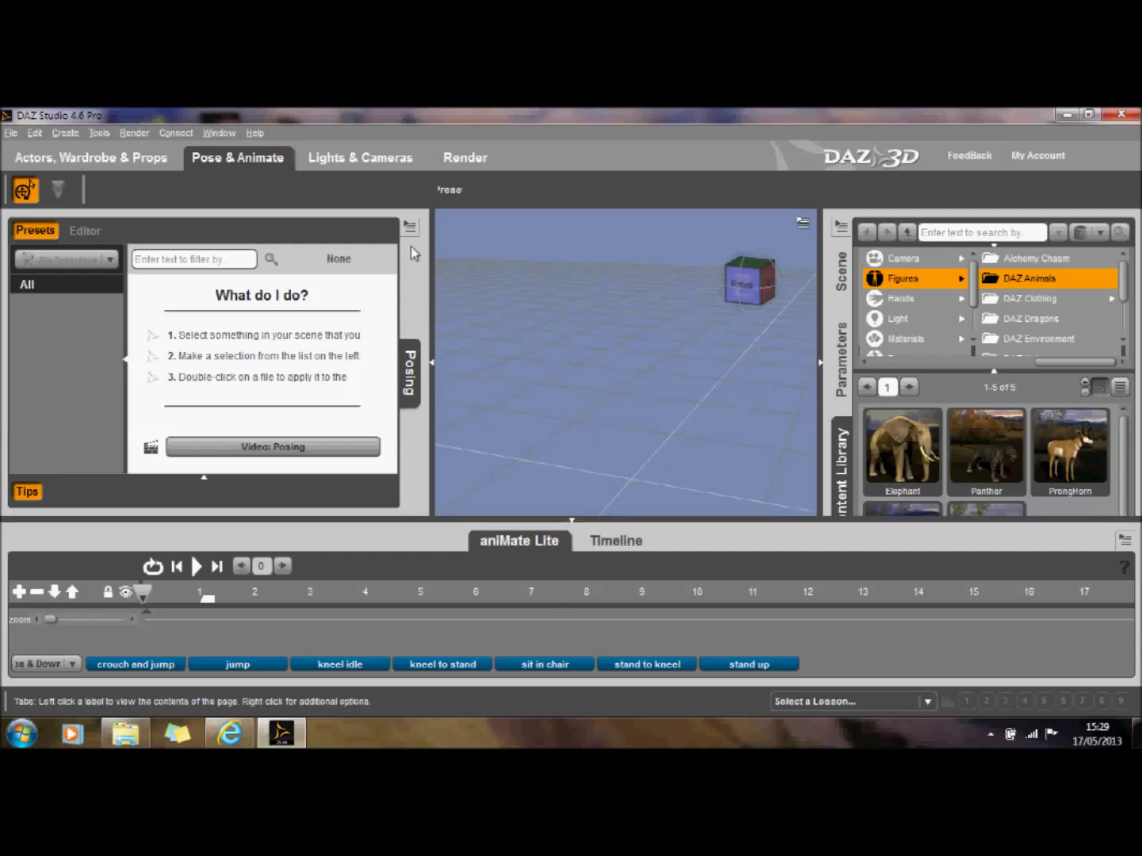
# Set cartoon.jpg from the Bryce saved animations folder as the scene's backdrop image
pyautogui.click(35, 133)
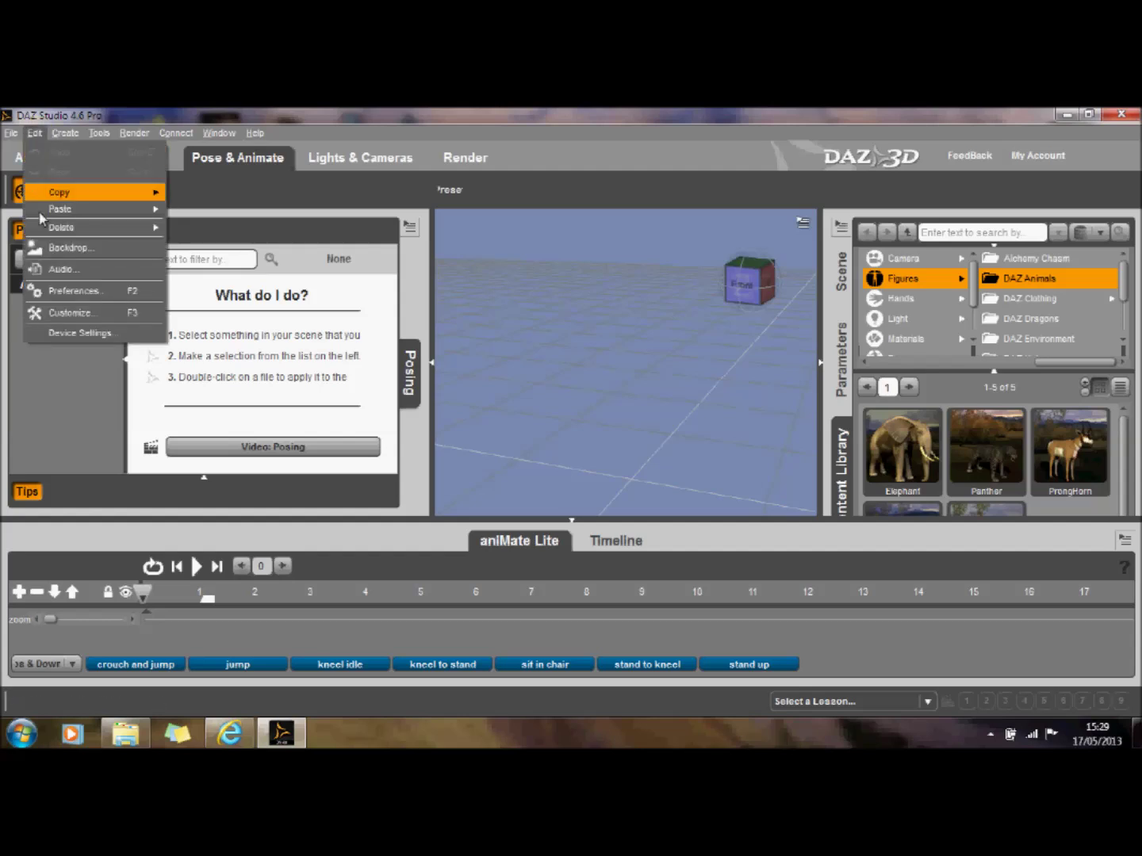
pyautogui.click(67, 249)
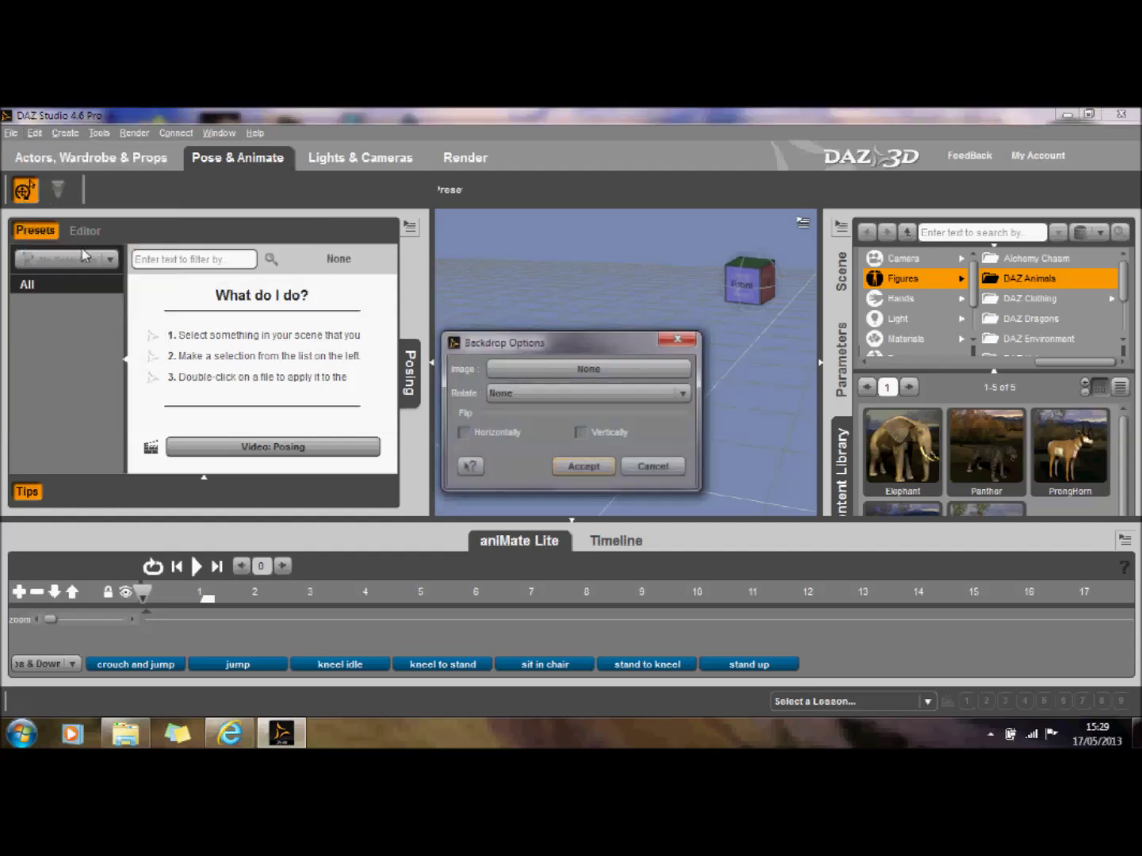
pyautogui.click(539, 371)
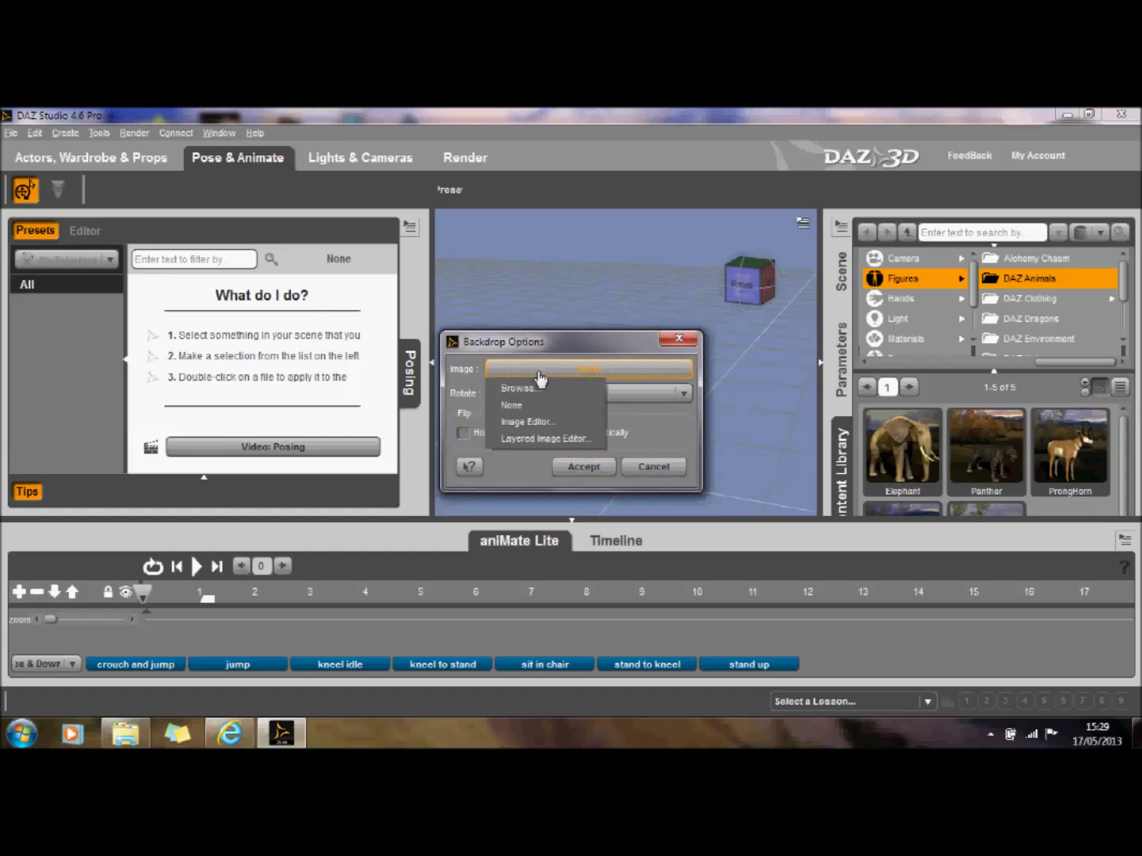
pyautogui.click(533, 388)
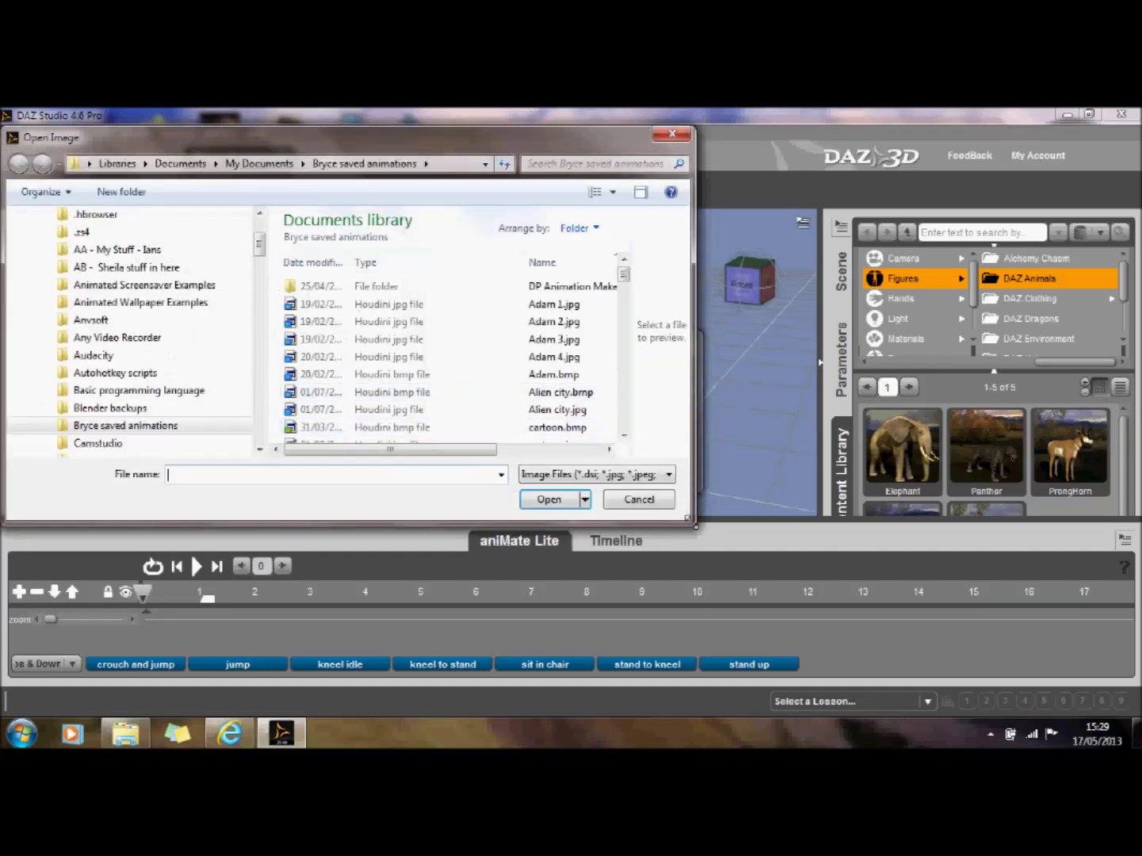
pyautogui.moveTo(695, 526); pyautogui.dragTo(809, 644)
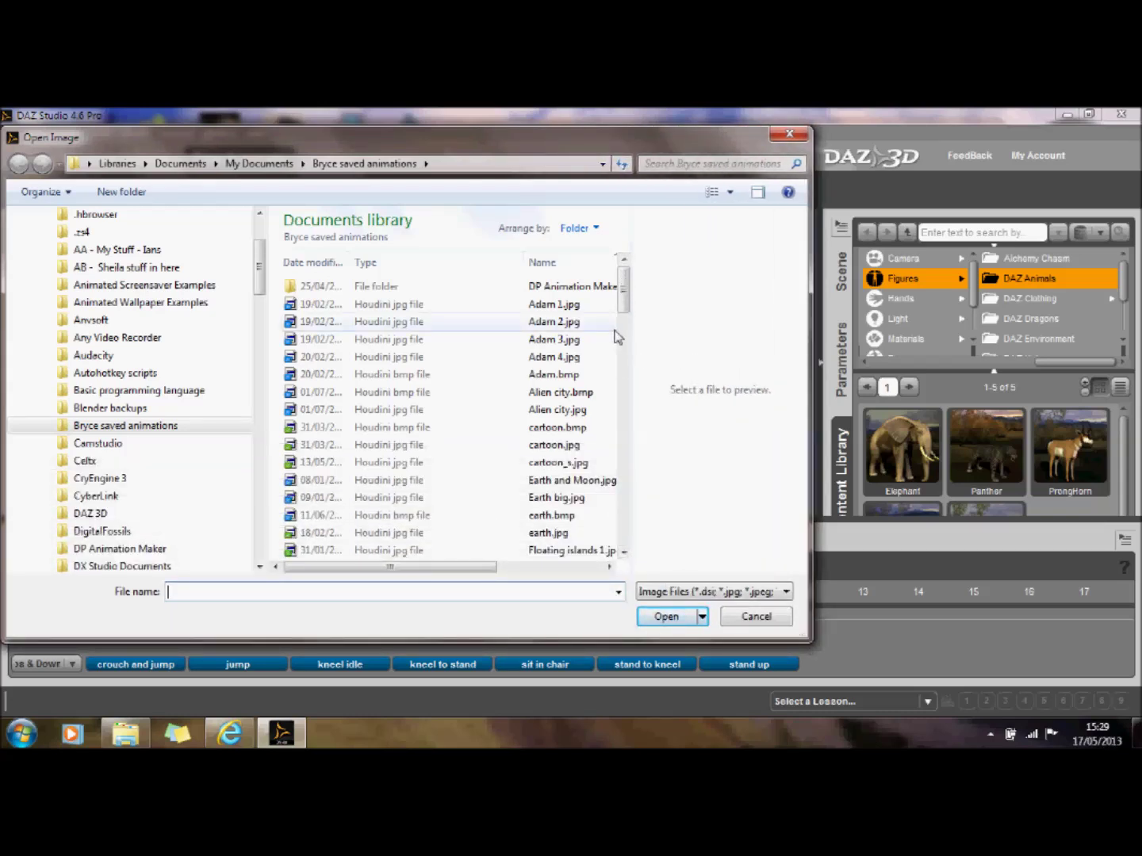
pyautogui.click(578, 451)
pyautogui.doubleClick(578, 448)
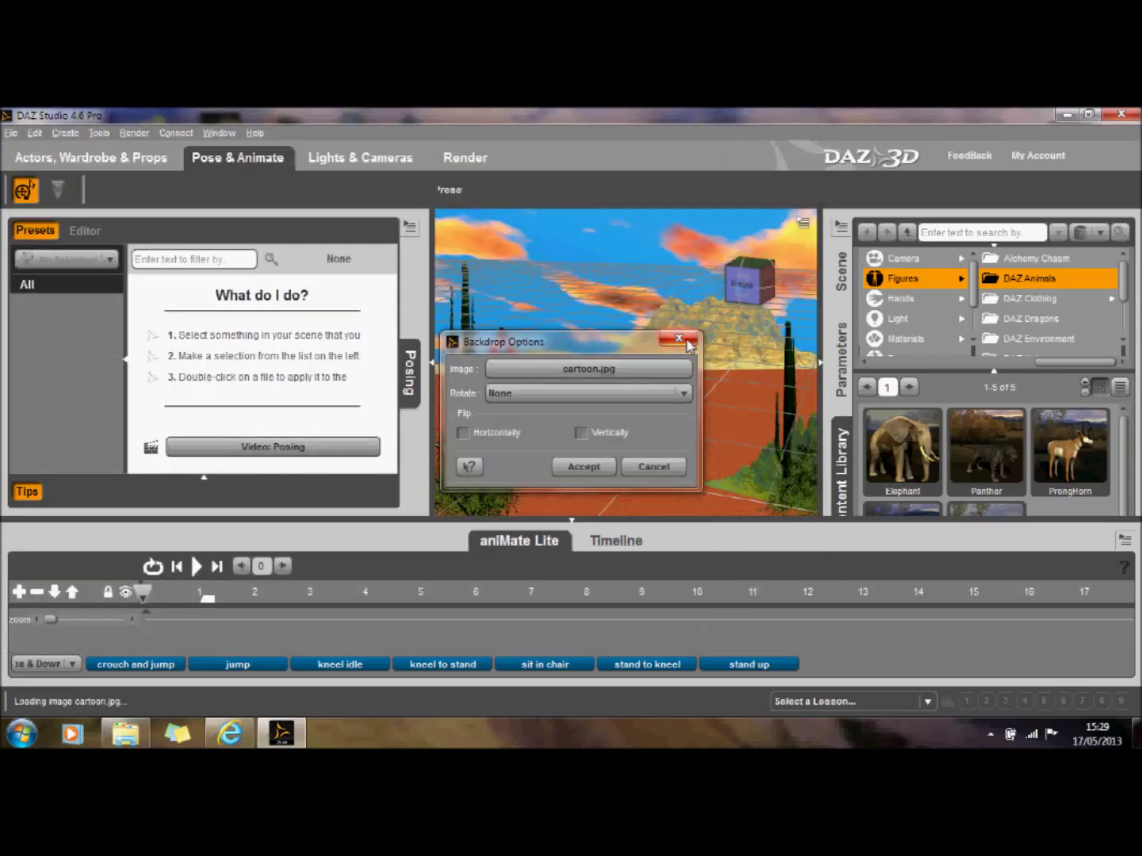
pyautogui.click(588, 467)
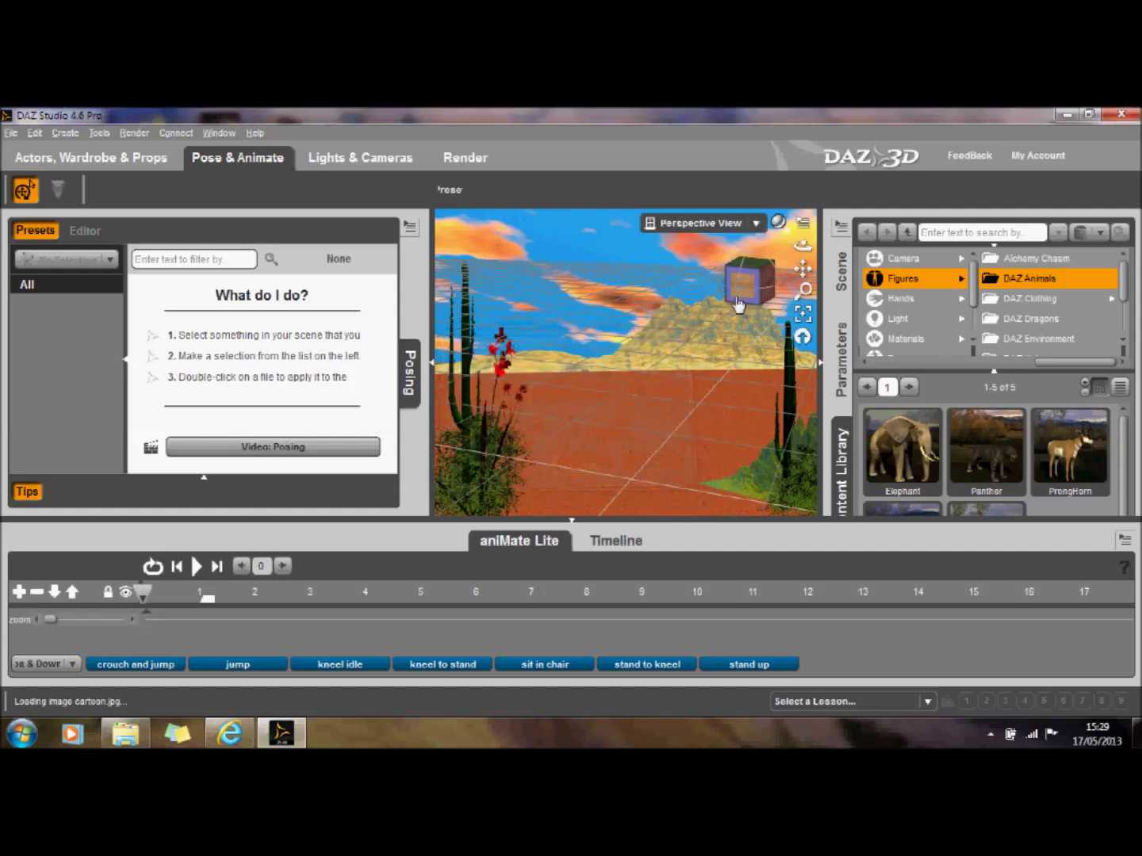
# Load the Elephant figure from the DAZ Animals folder under Poser Formats into the middle of the scene
pyautogui.moveTo(740, 298); pyautogui.dragTo(740, 336)
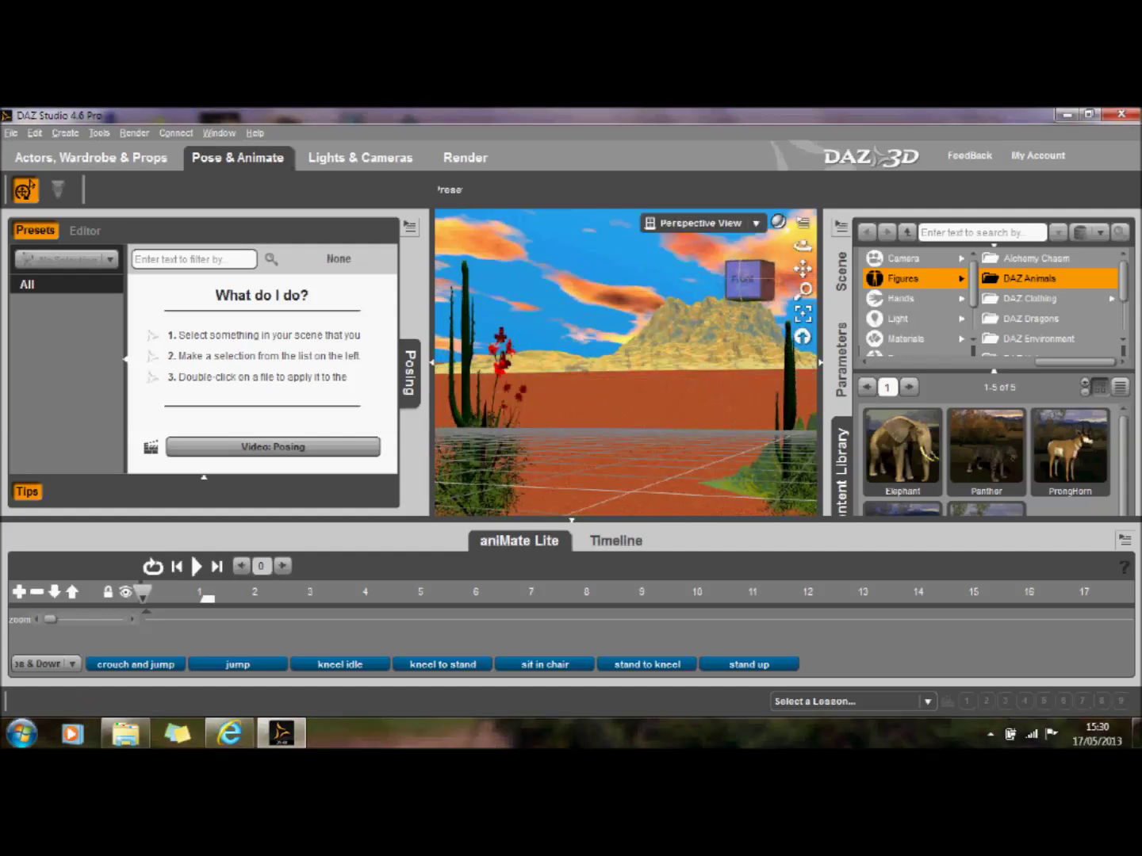
pyautogui.moveTo(565, 398); pyautogui.dragTo(595, 429)
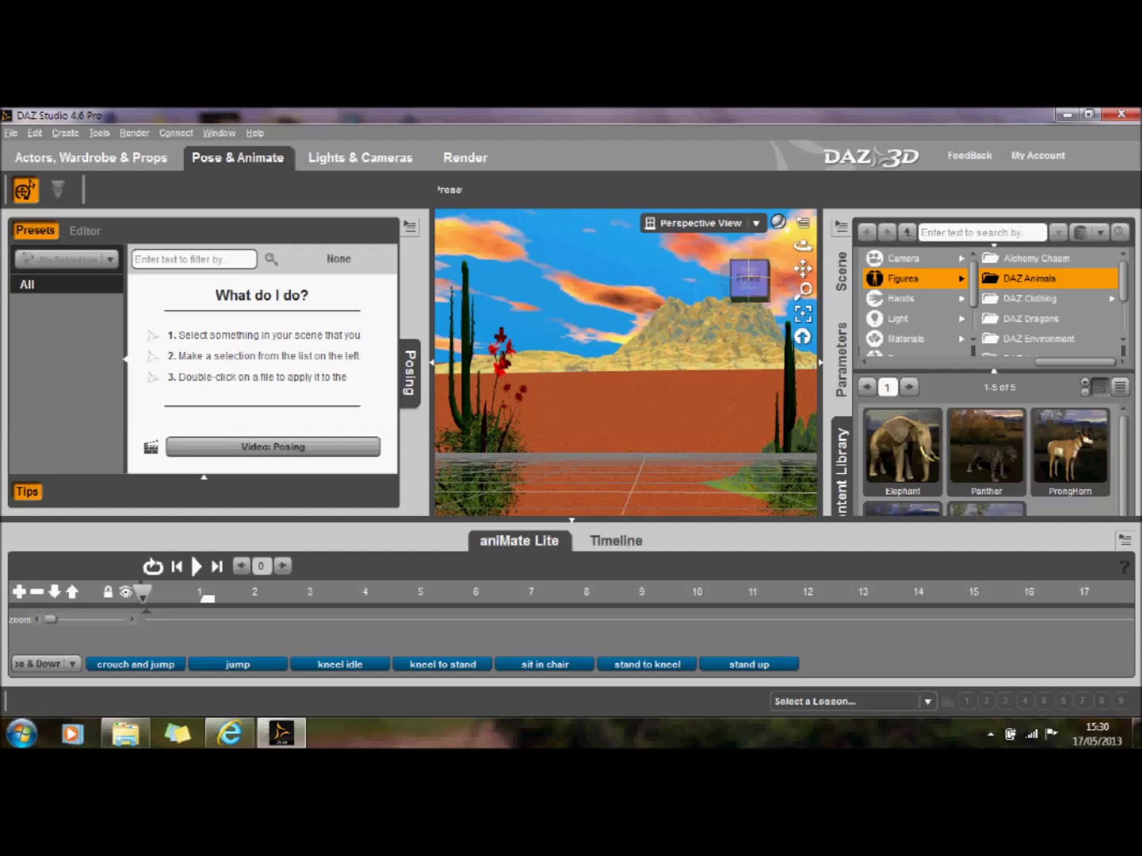
pyautogui.click(1055, 364)
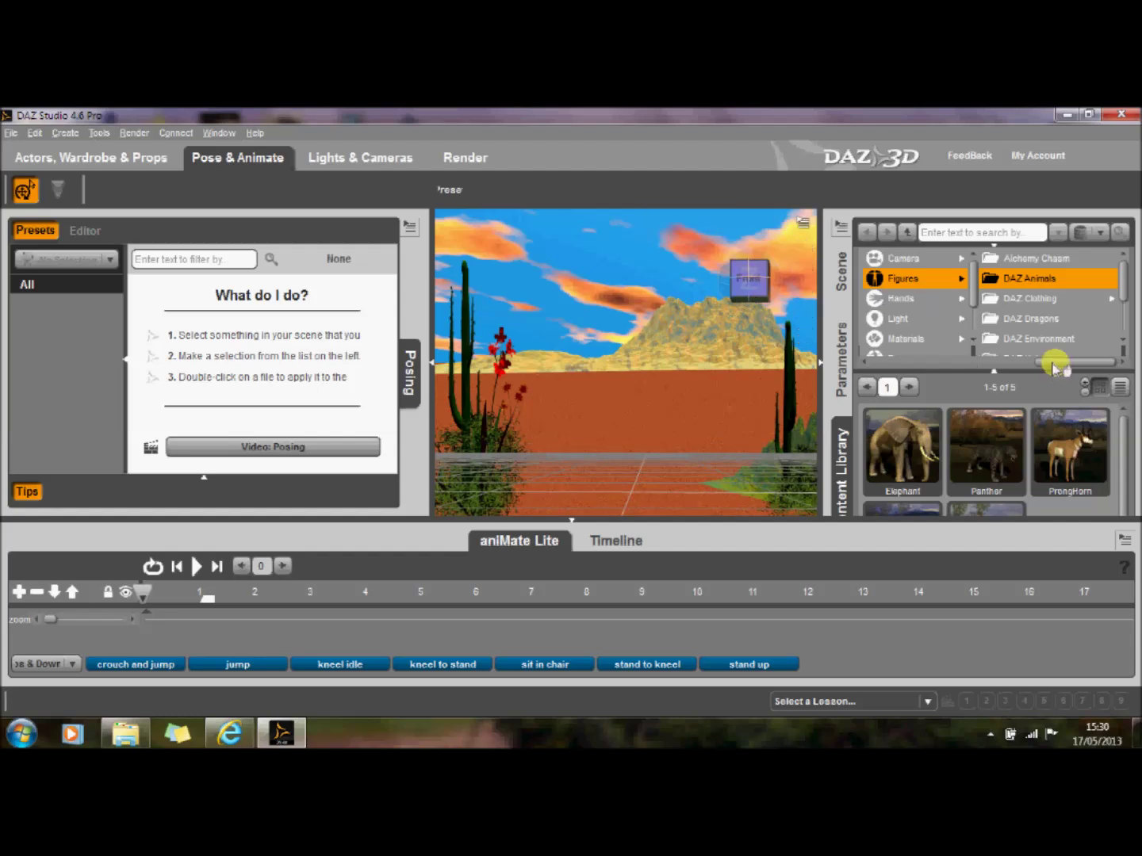
pyautogui.moveTo(1054, 365); pyautogui.dragTo(833, 384)
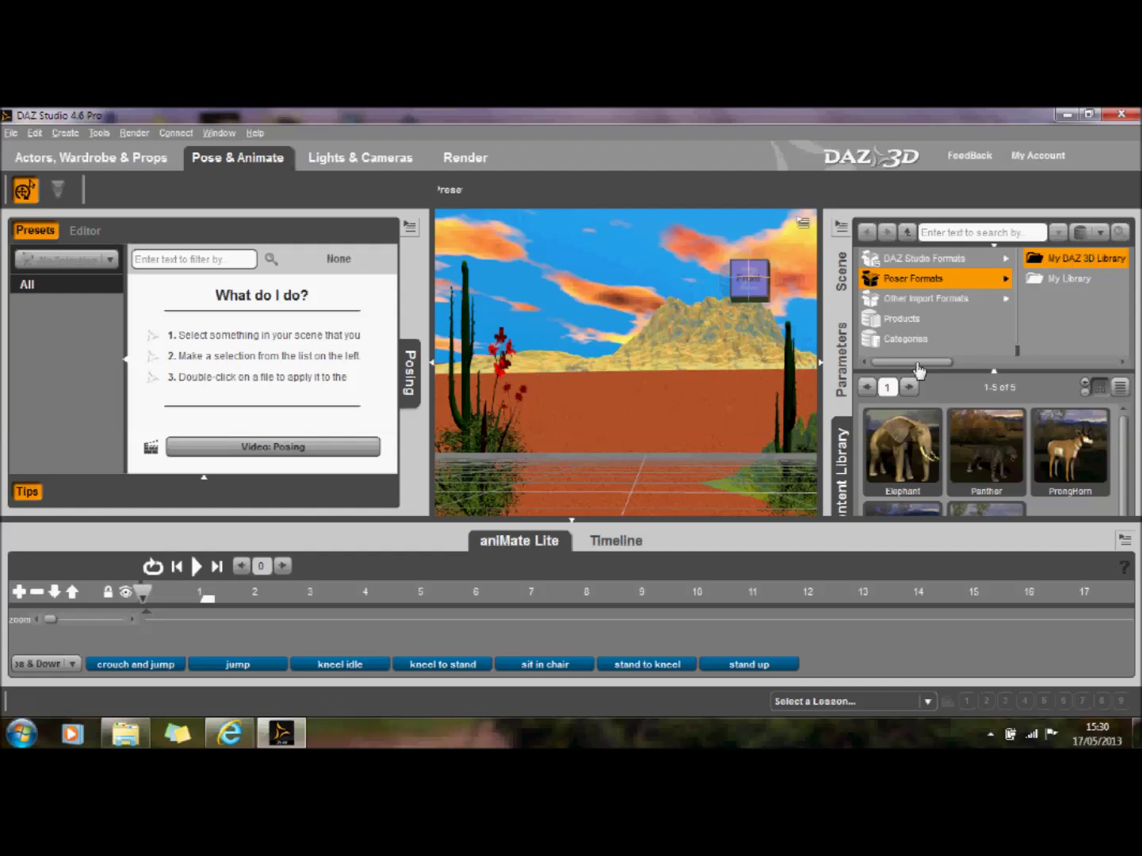
pyautogui.moveTo(919, 364); pyautogui.dragTo(1088, 369)
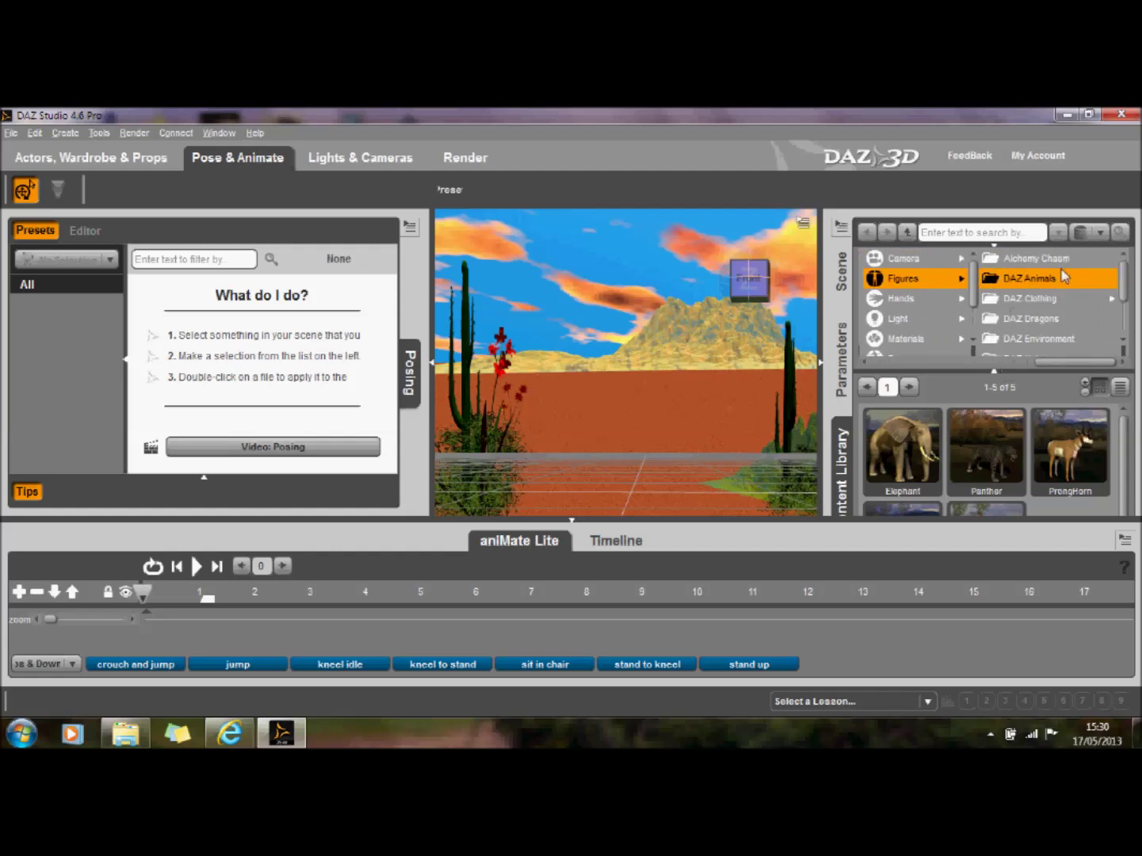
pyautogui.scroll(-1, 1034, 474)
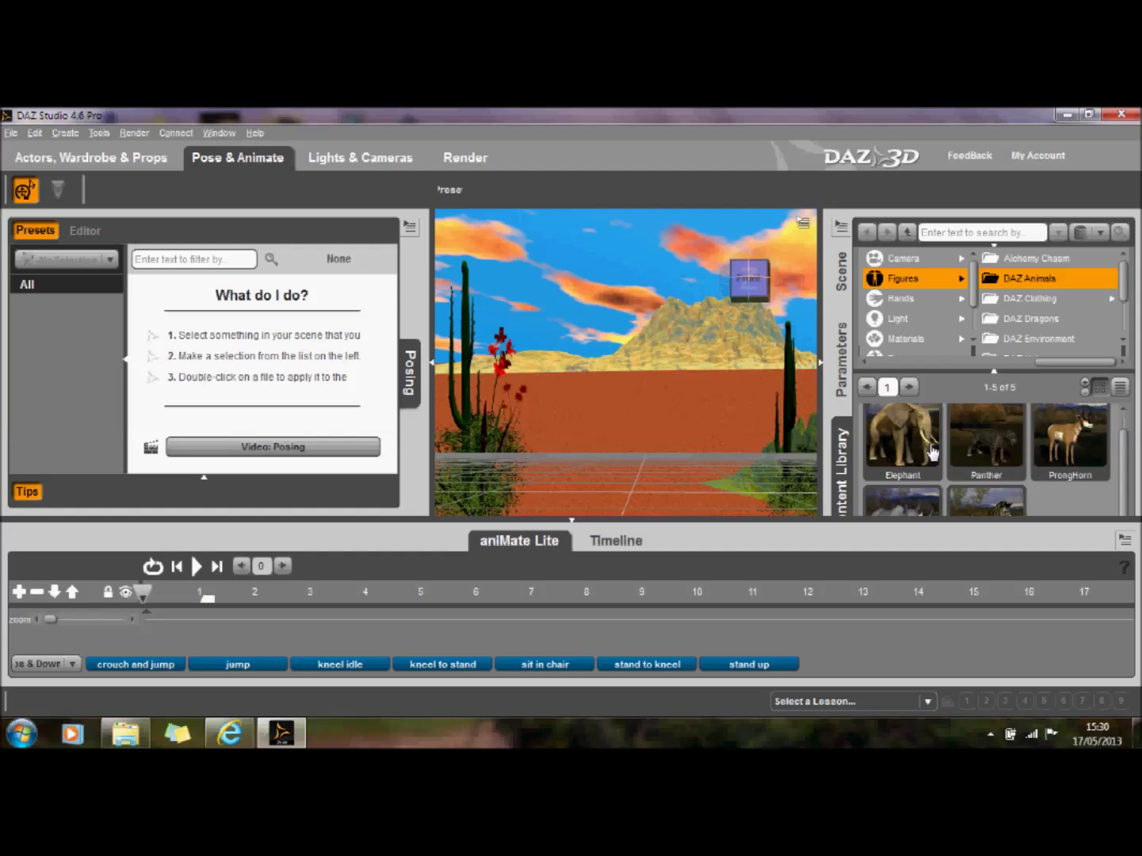
pyautogui.moveTo(932, 451)
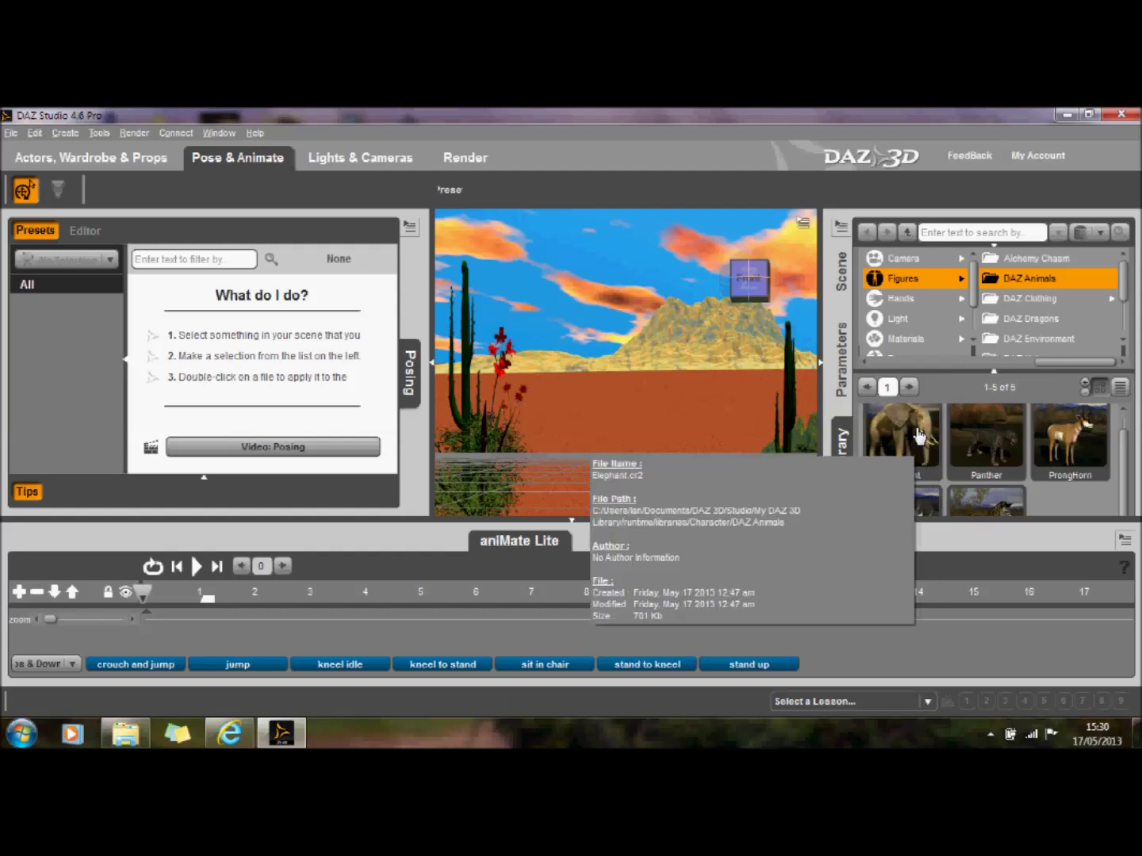
pyautogui.moveTo(920, 435); pyautogui.dragTo(627, 424)
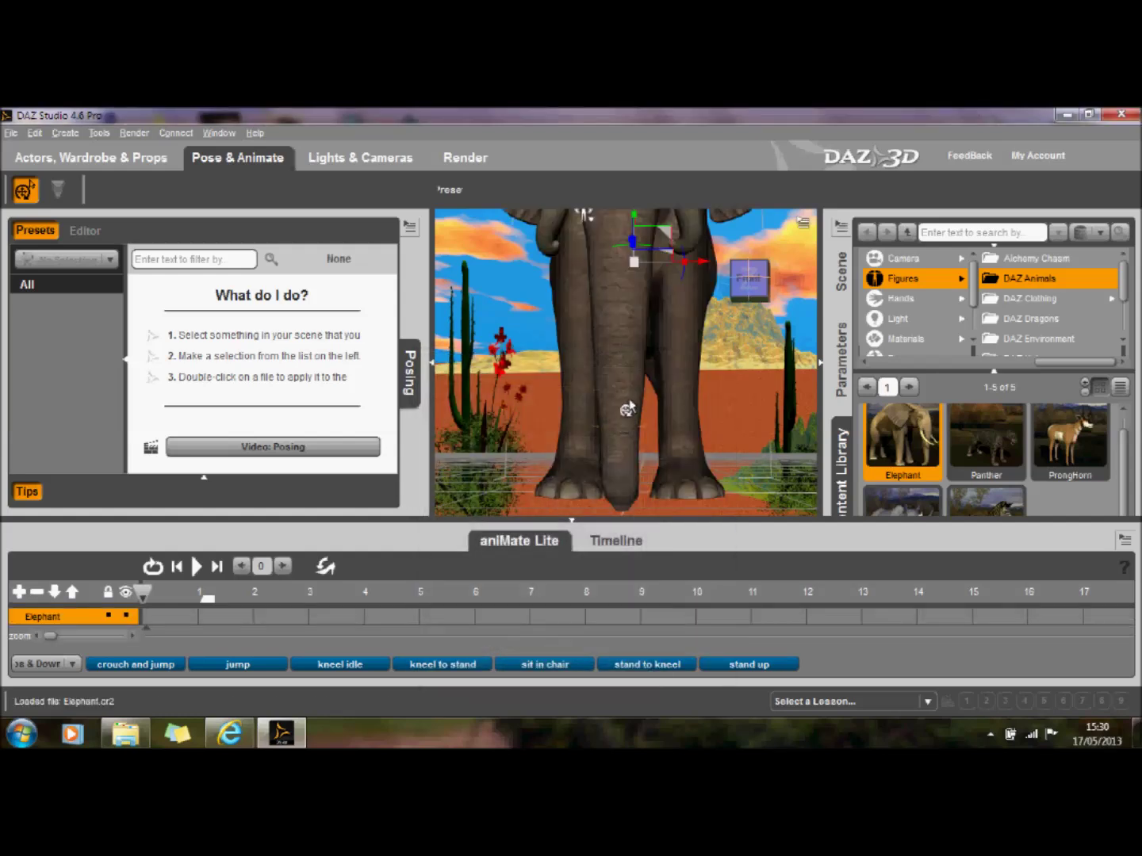
# Pose the elephant by pulling its head and trunk slightly sideways over one front leg
pyautogui.scroll(-5, 627, 408)
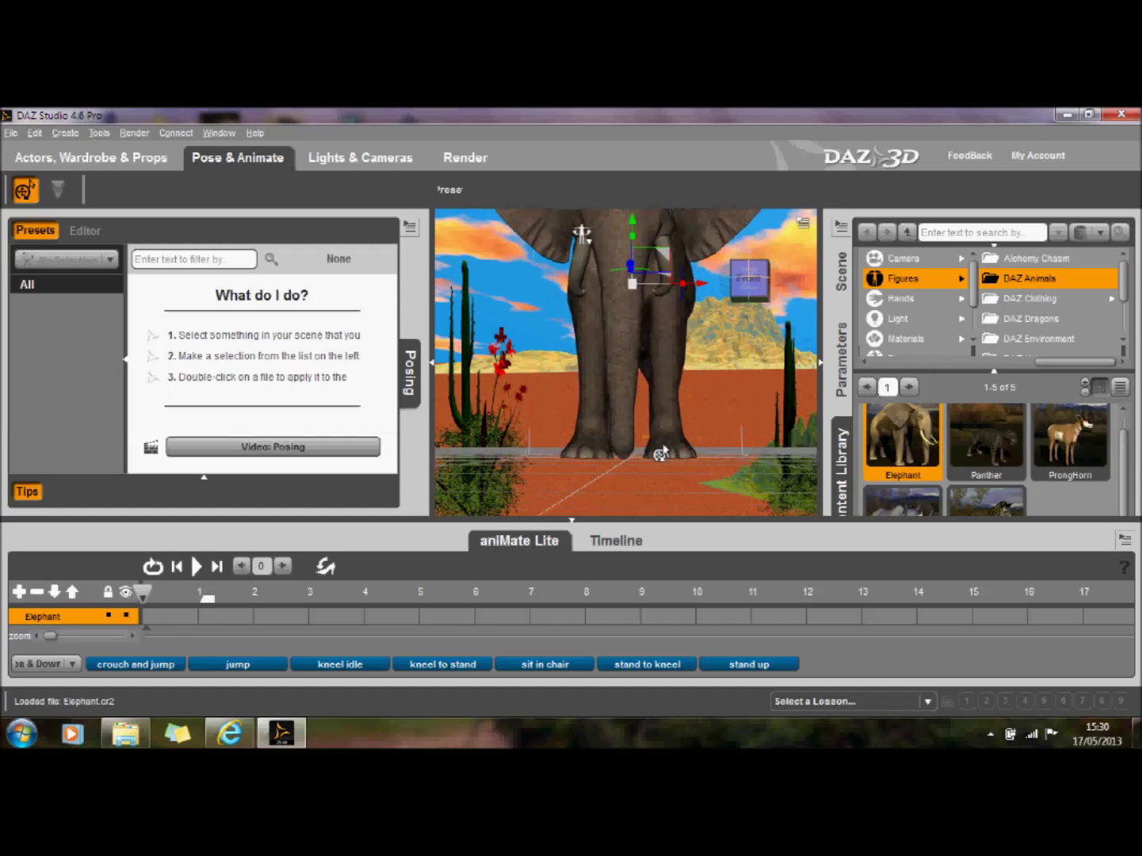
pyautogui.scroll(-2, 662, 451)
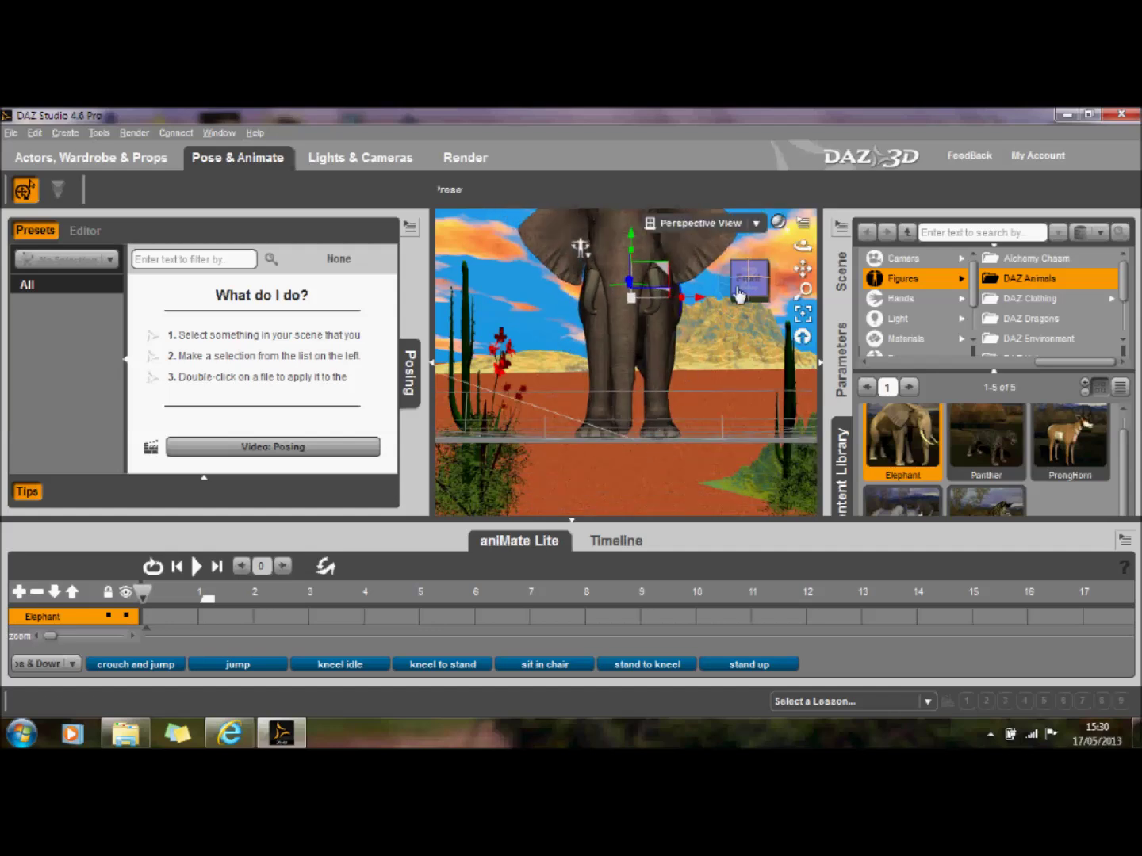
pyautogui.keyDown('alt'); pyautogui.moveTo(573, 399); pyautogui.dragTo(572, 372); pyautogui.keyUp('alt')
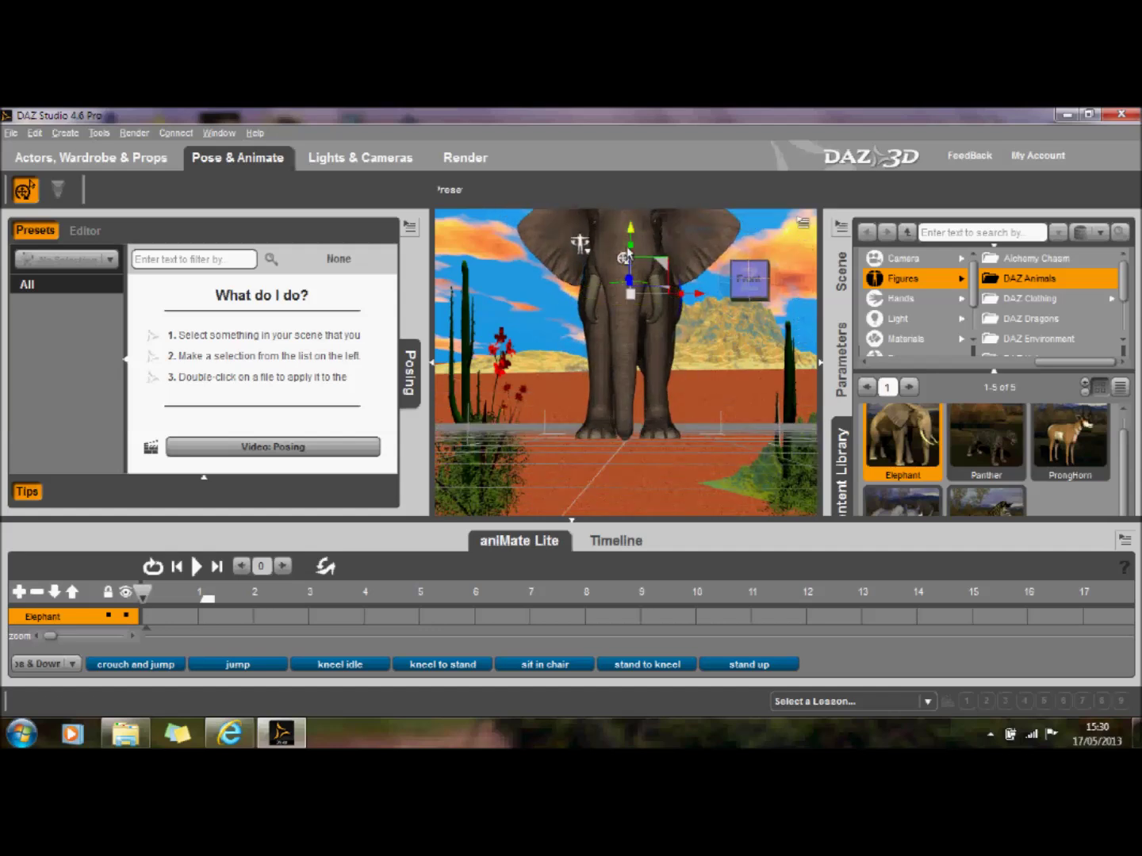
pyautogui.keyDown('alt'); pyautogui.moveTo(627, 253); pyautogui.dragTo(639, 258); pyautogui.keyUp('alt')
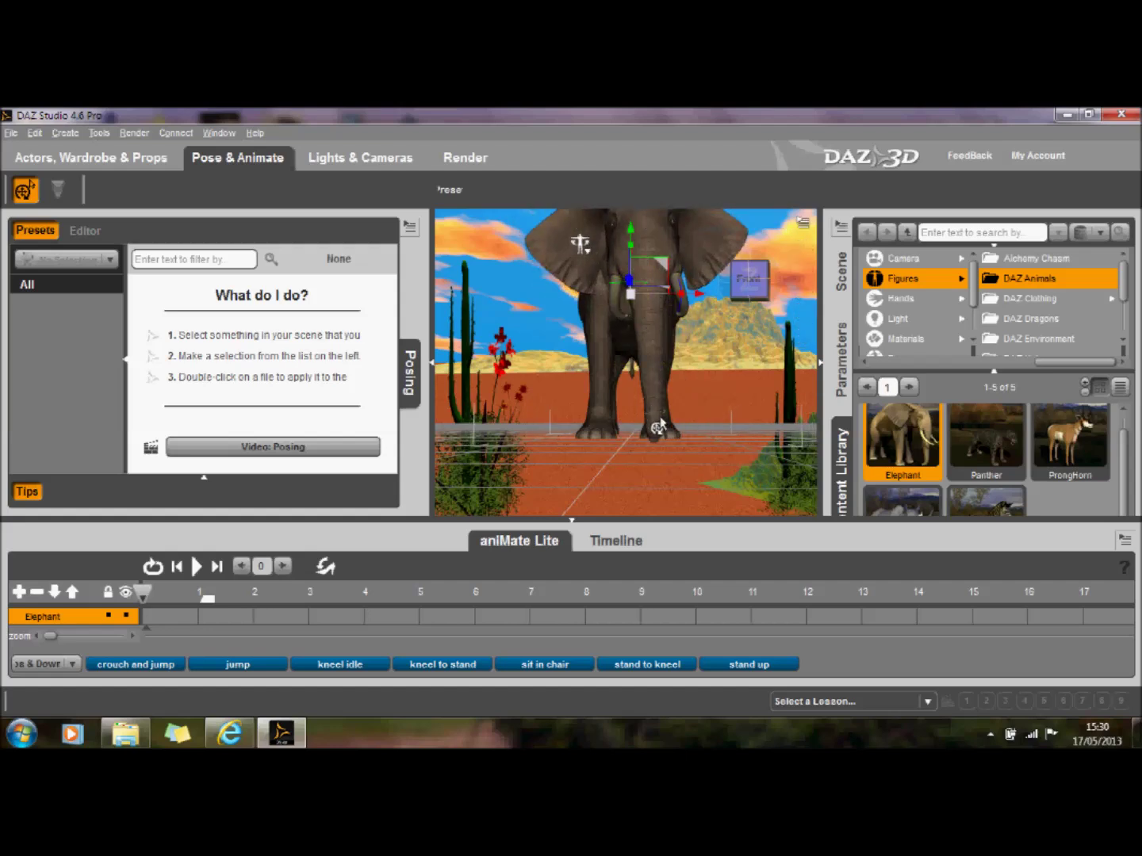
# Pose the elephant with its trunk raised out to the side and the opposite front leg shifted inward and slightly lifted
pyautogui.moveTo(657, 429); pyautogui.dragTo(722, 375)
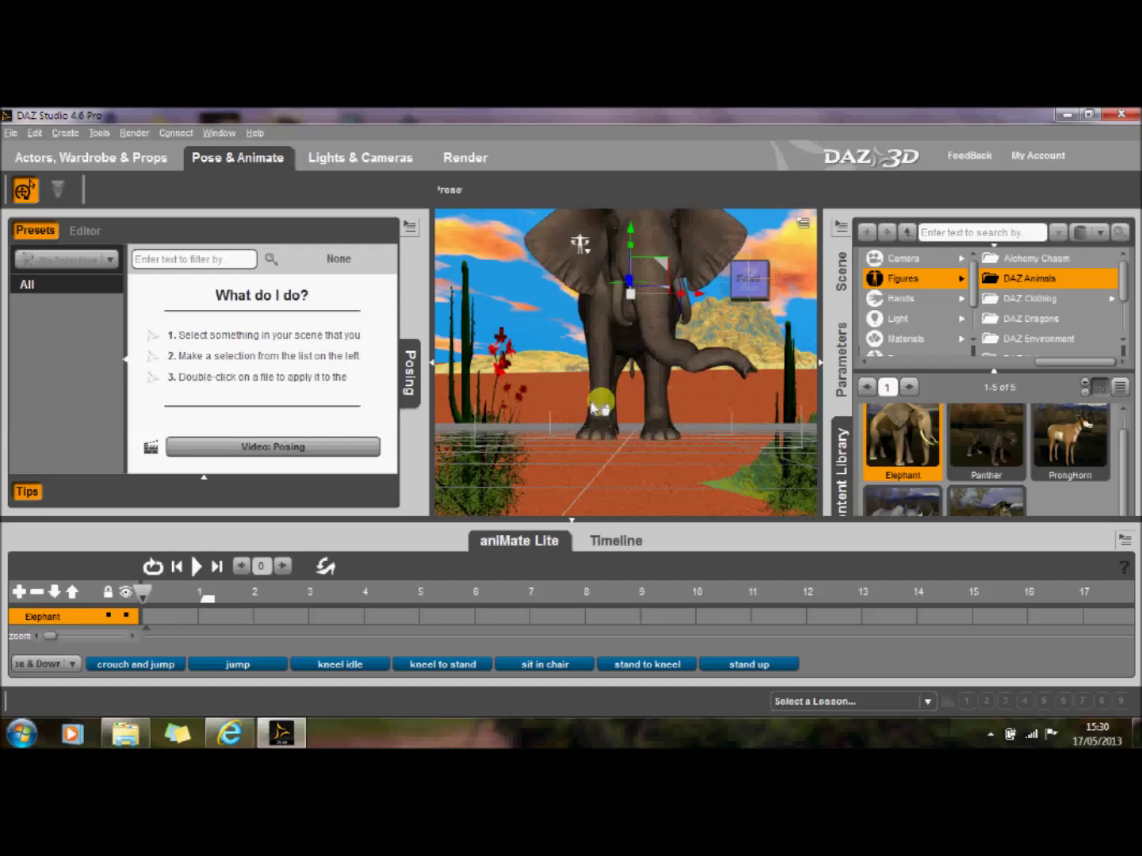
pyautogui.moveTo(604, 396); pyautogui.dragTo(653, 408)
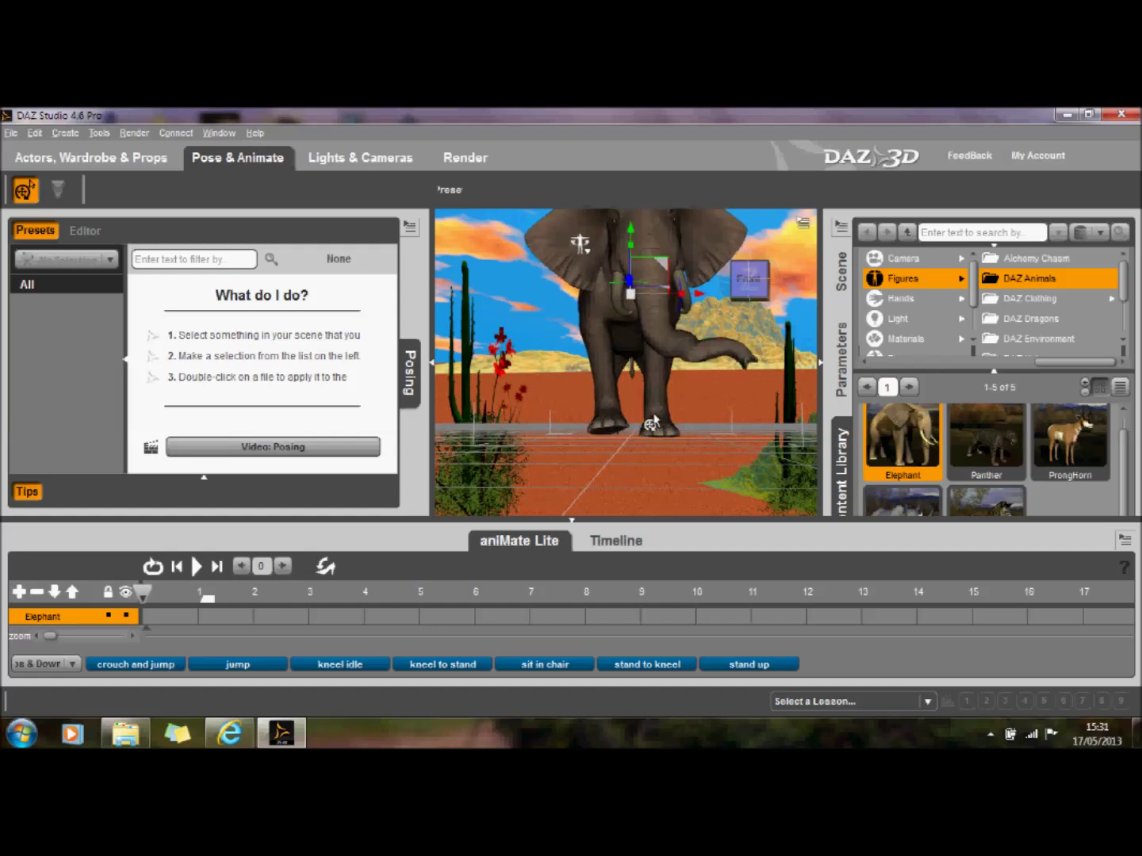
# Keyframe a second elephant pose at frame 25, with the trunk lowered and a front leg swung outward, and play back the animation
pyautogui.click(616, 542)
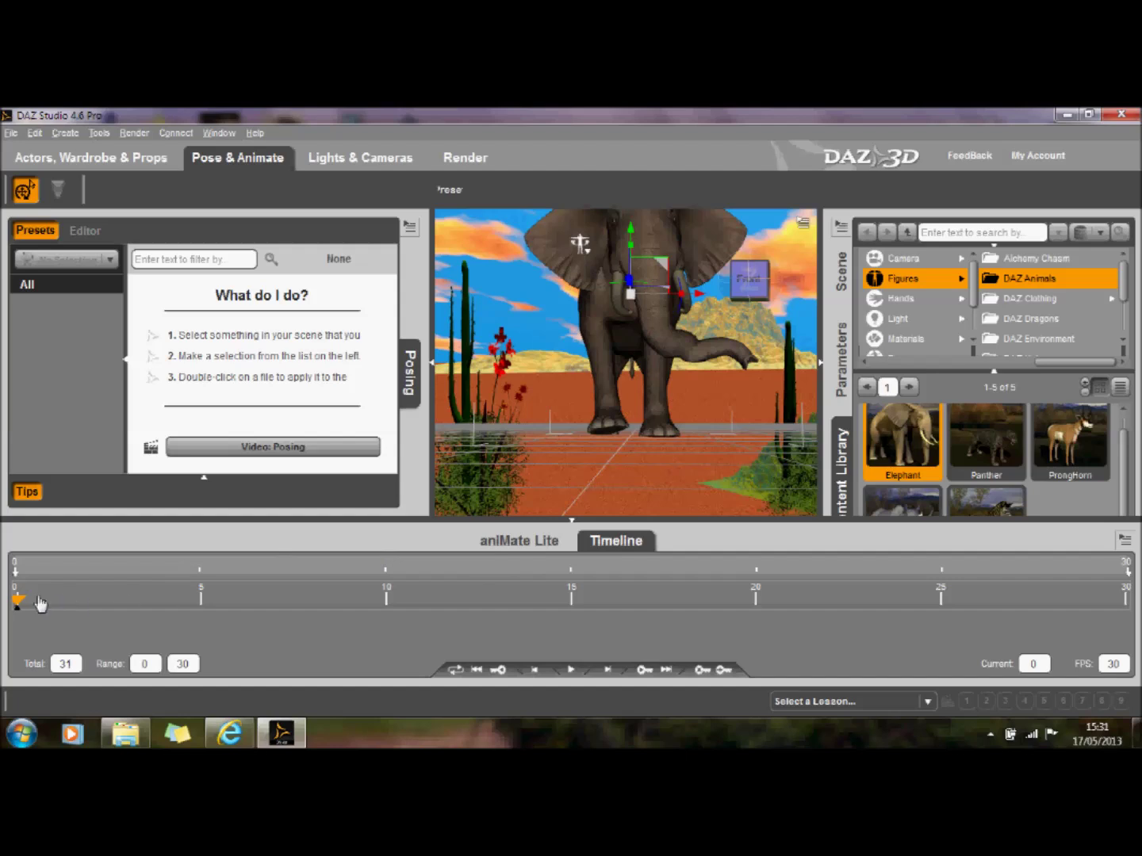
pyautogui.moveTo(19, 603); pyautogui.dragTo(379, 612)
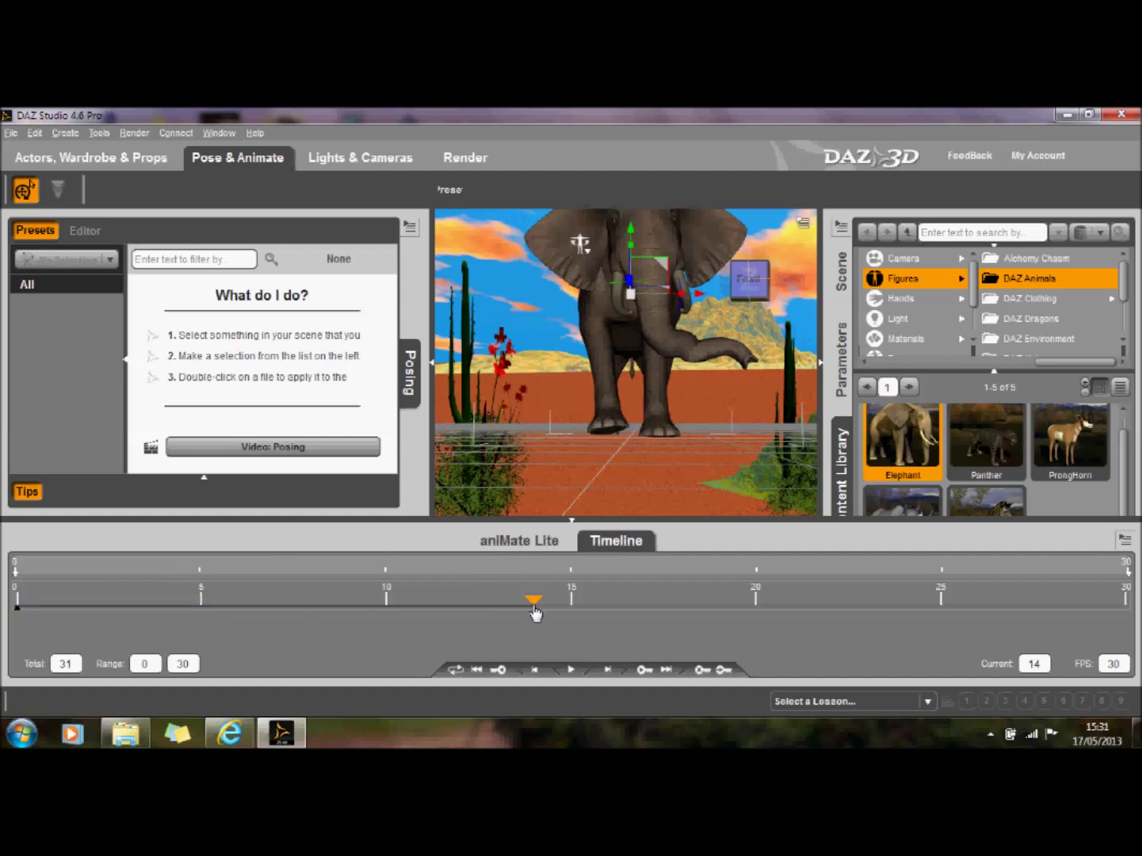
pyautogui.moveTo(535, 613); pyautogui.dragTo(940, 613)
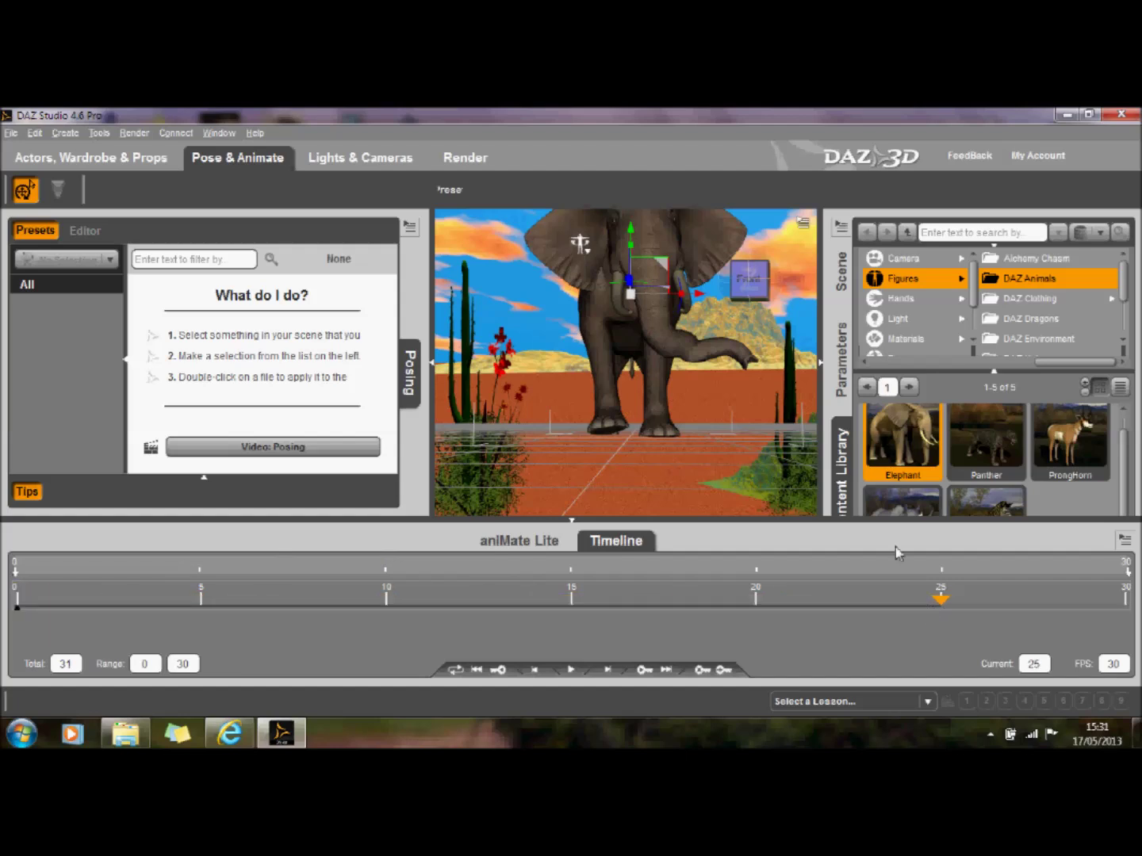
pyautogui.moveTo(724, 360); pyautogui.dragTo(669, 409)
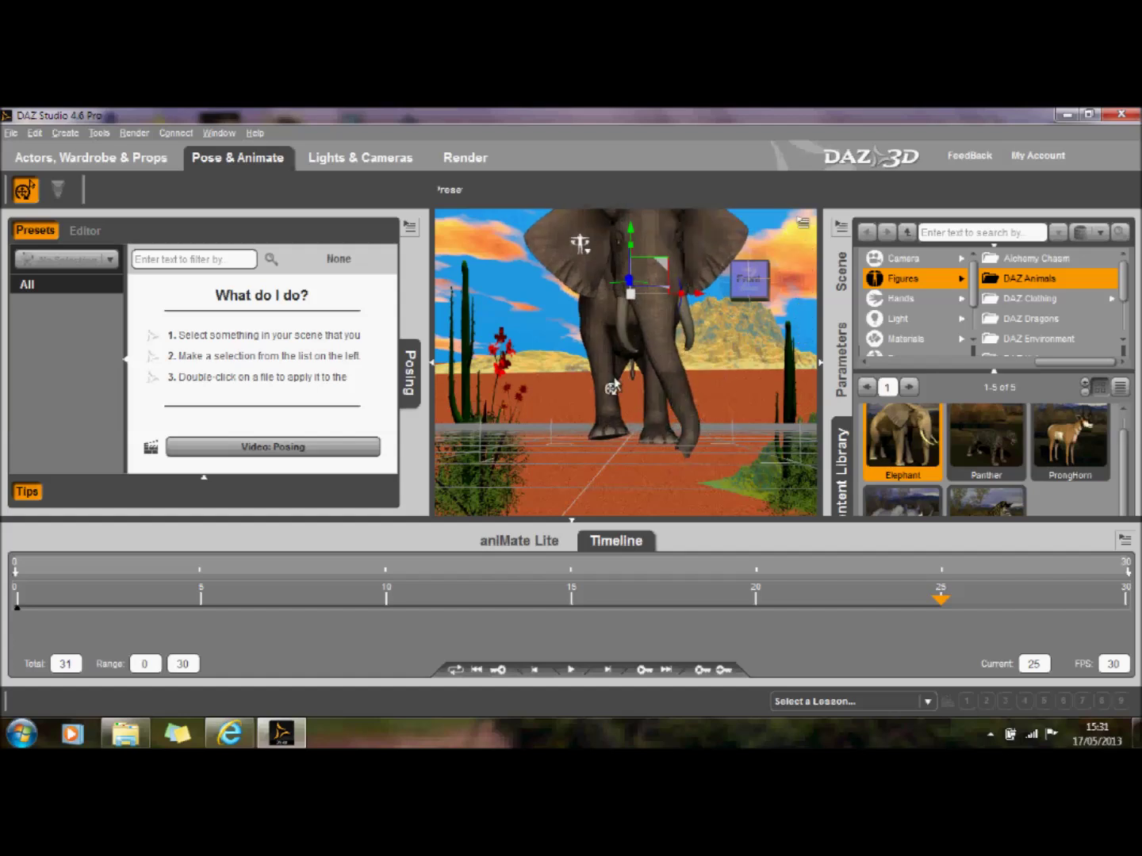
pyautogui.moveTo(596, 388); pyautogui.dragTo(546, 365)
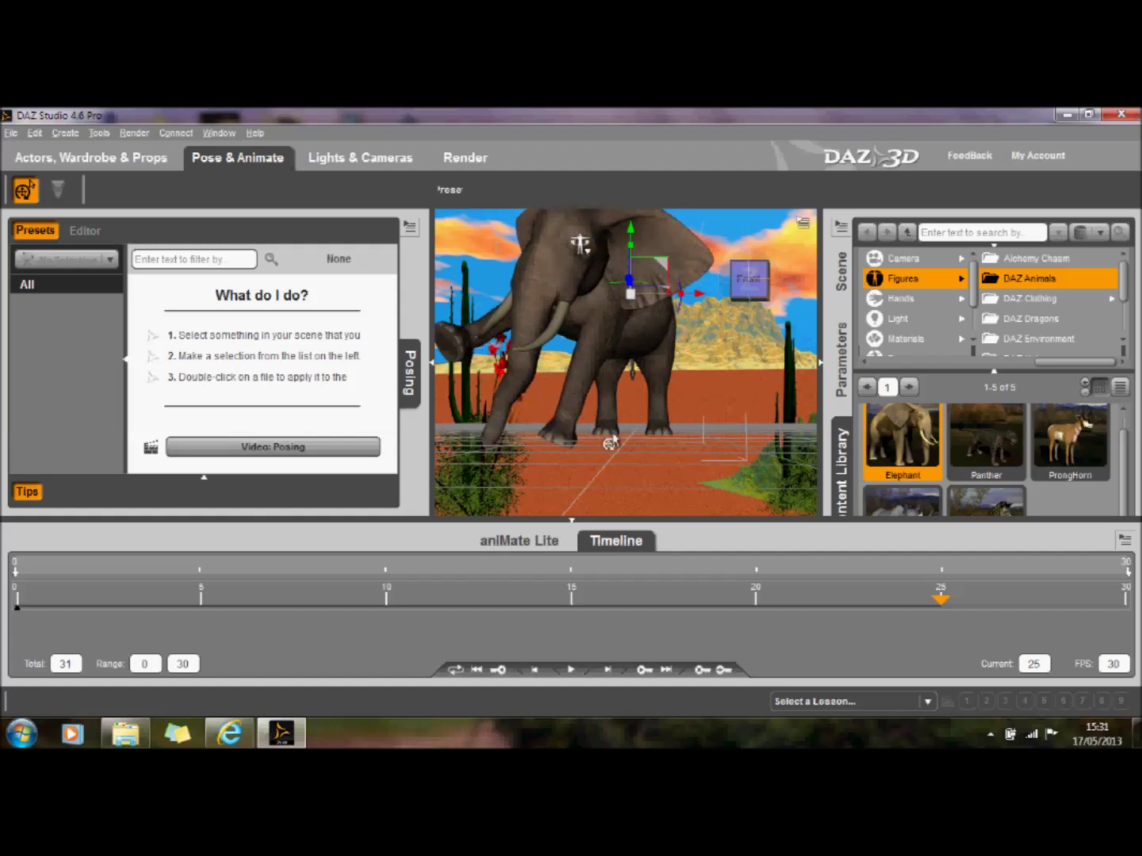
pyautogui.click(722, 672)
pyautogui.click(571, 670)
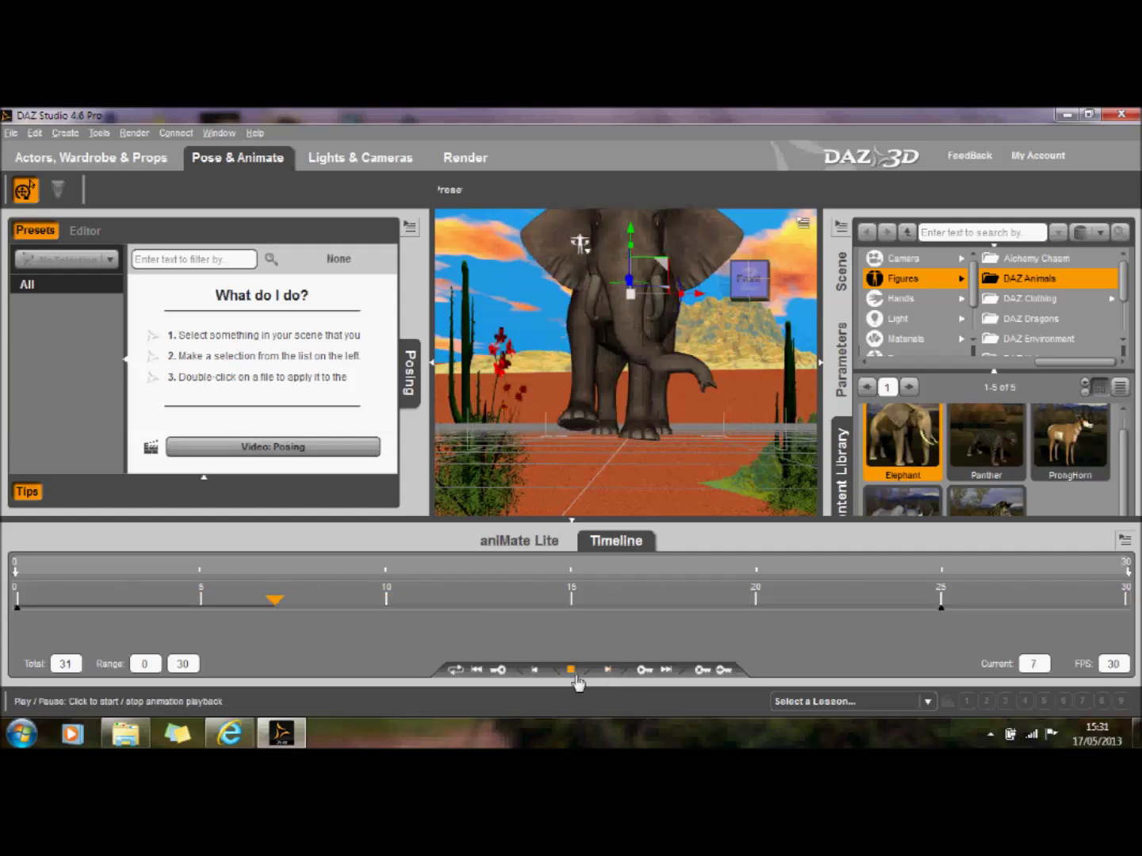
pyautogui.click(572, 671)
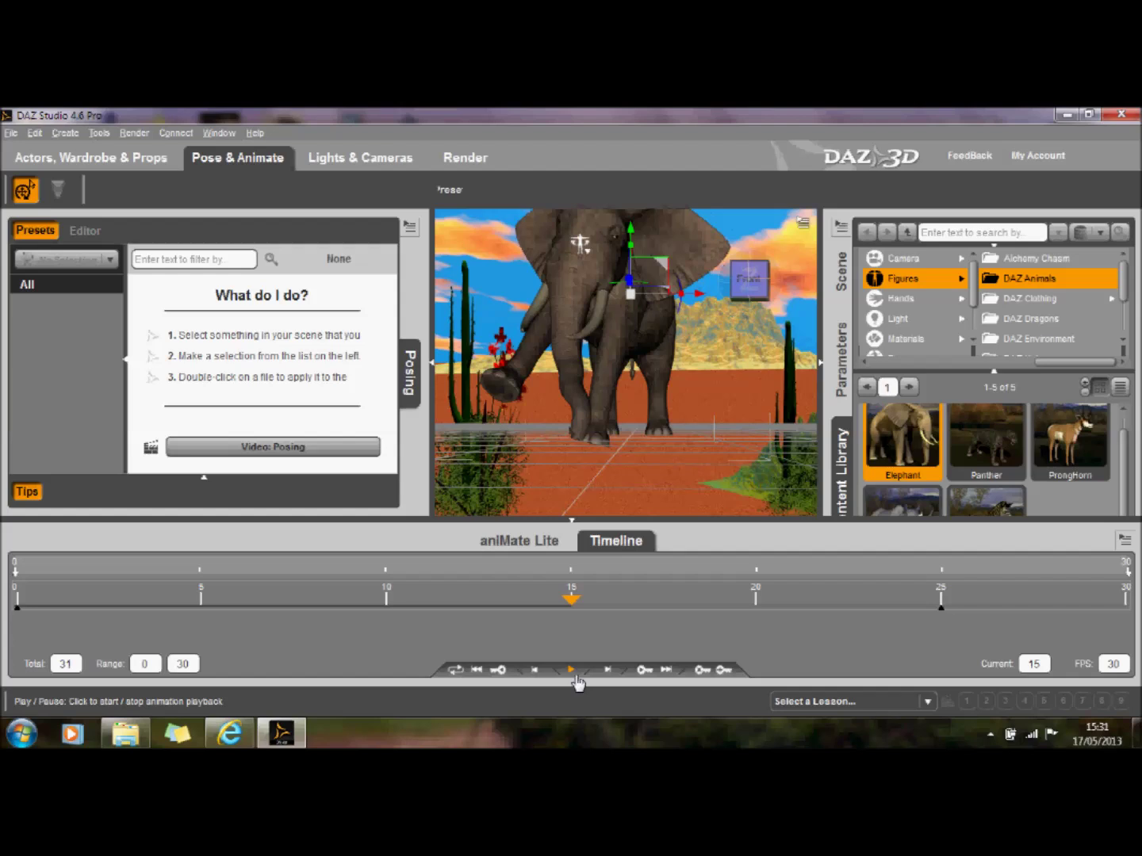
# Add the jump aniBlock at the start of the Elephant track, followed directly by the stand up aniBlock
pyautogui.click(528, 546)
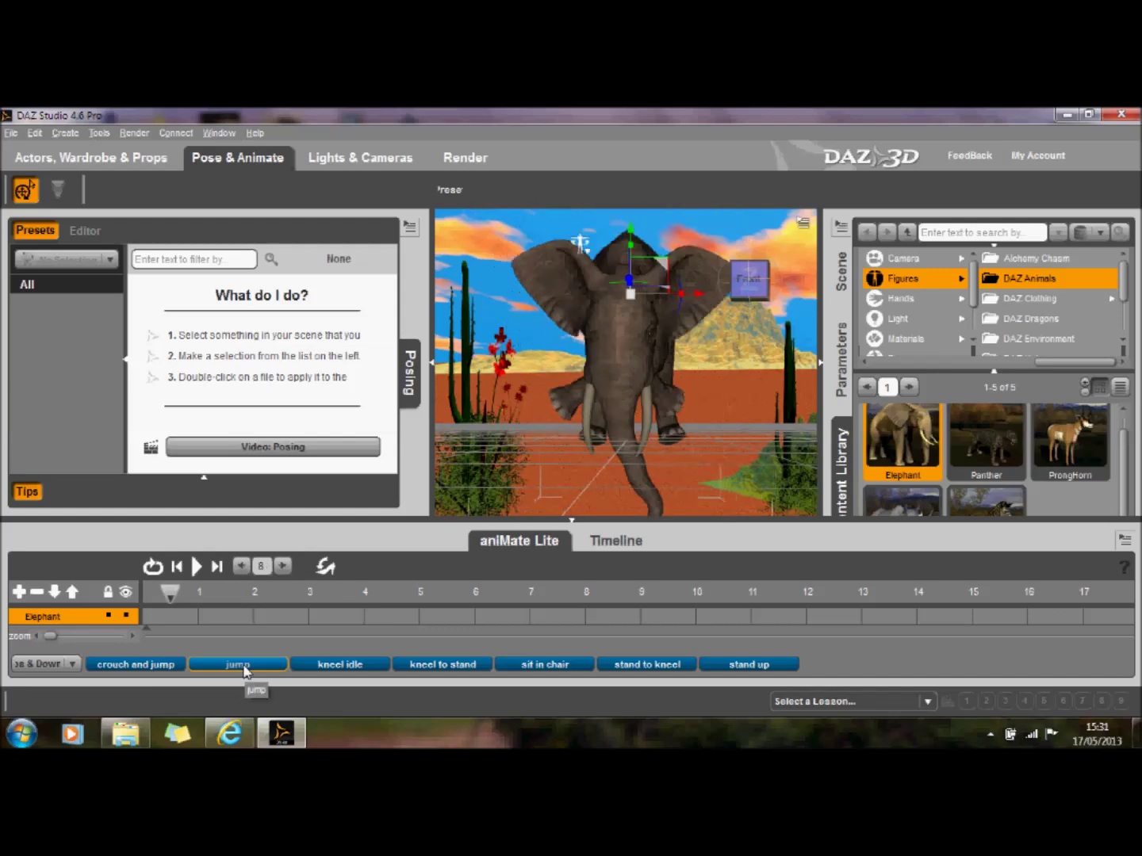
pyautogui.moveTo(247, 666); pyautogui.dragTo(171, 612)
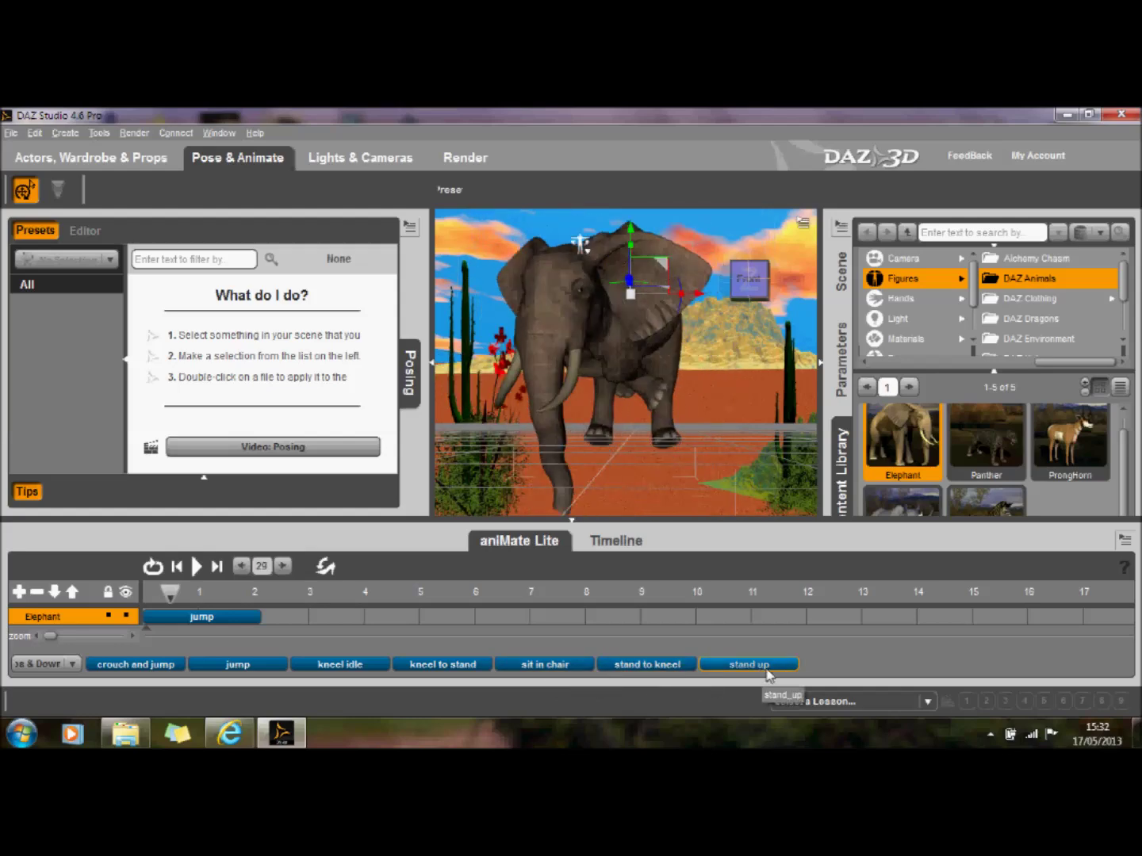
pyautogui.moveTo(768, 674); pyautogui.dragTo(281, 618)
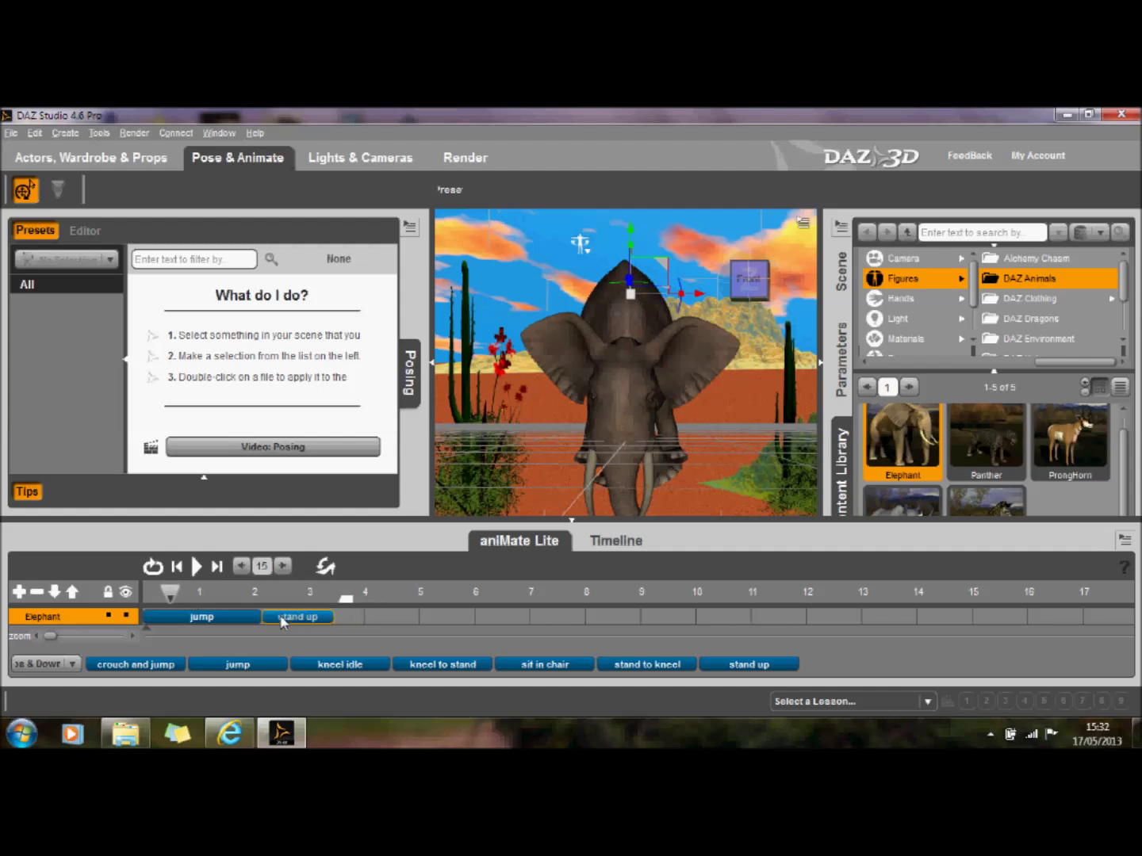
# Browse the Dance aniBlocks and preview double touch and point and idle dance in place on the elephant
pyautogui.click(70, 667)
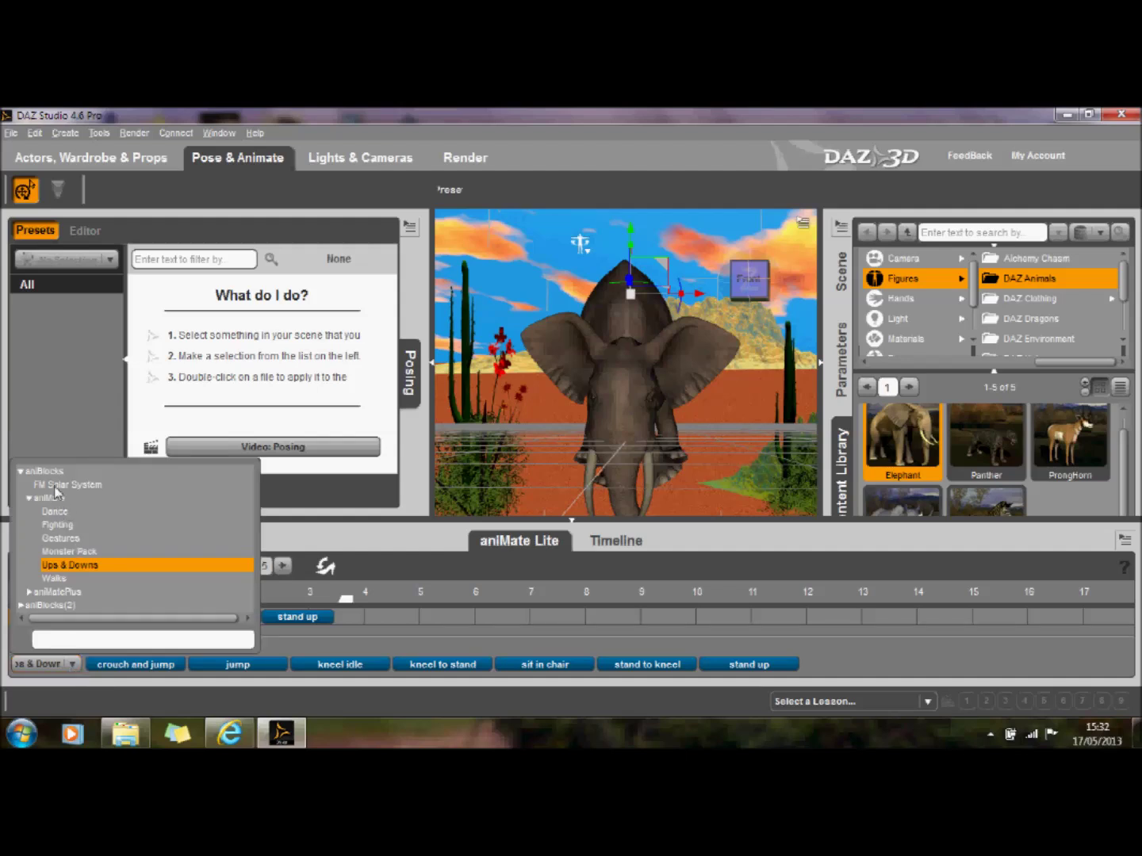
pyautogui.click(55, 512)
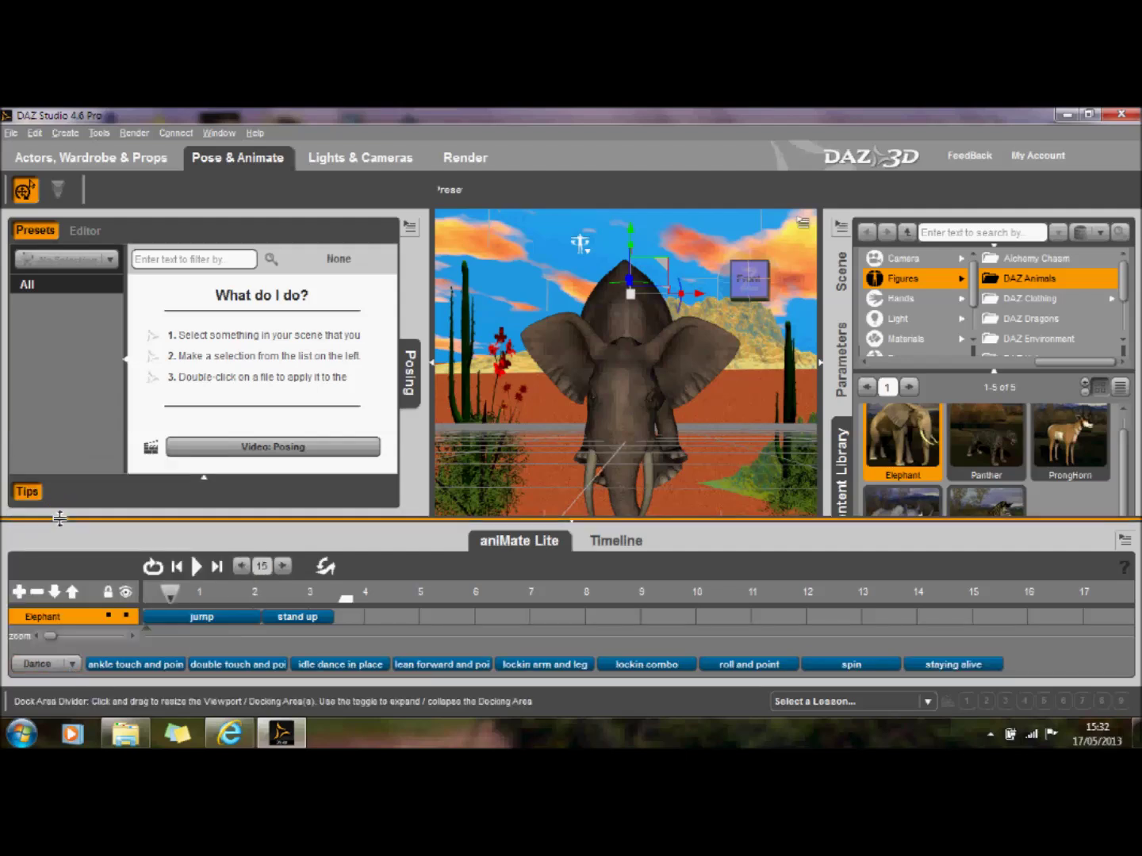
pyautogui.moveTo(265, 674)
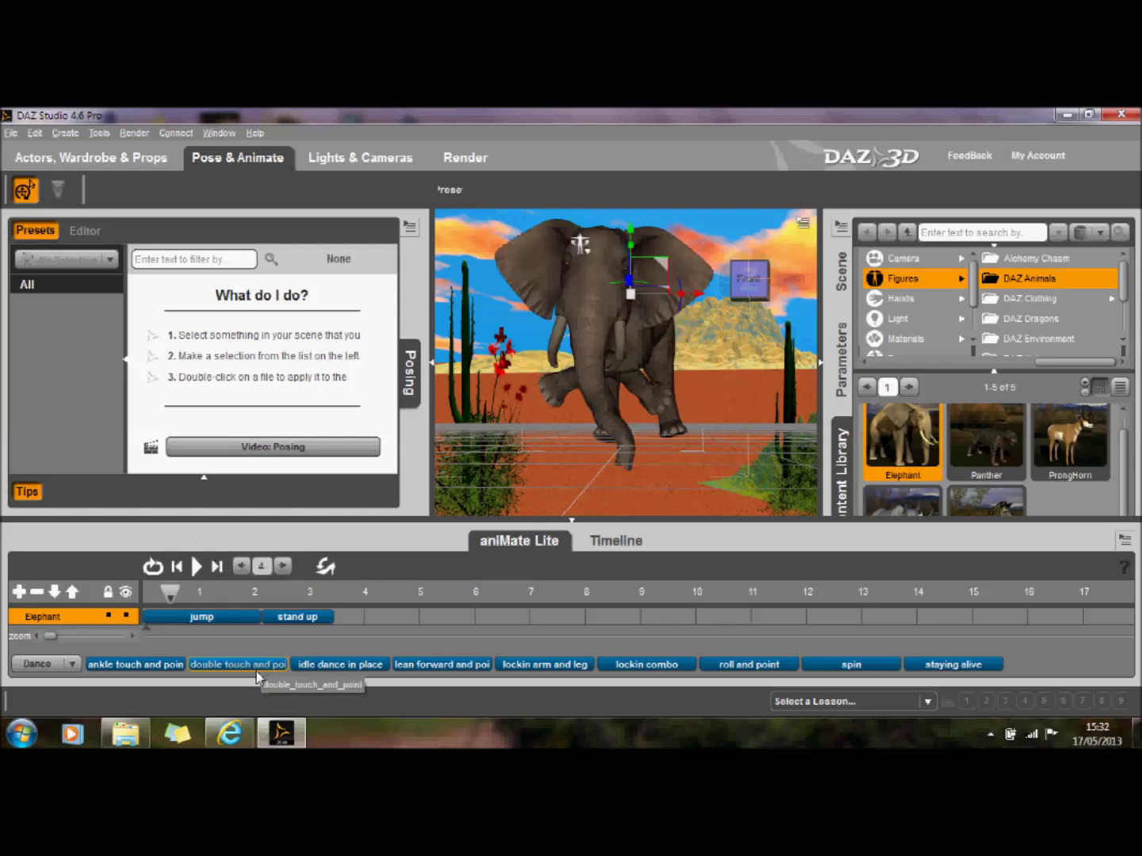
pyautogui.moveTo(341, 673)
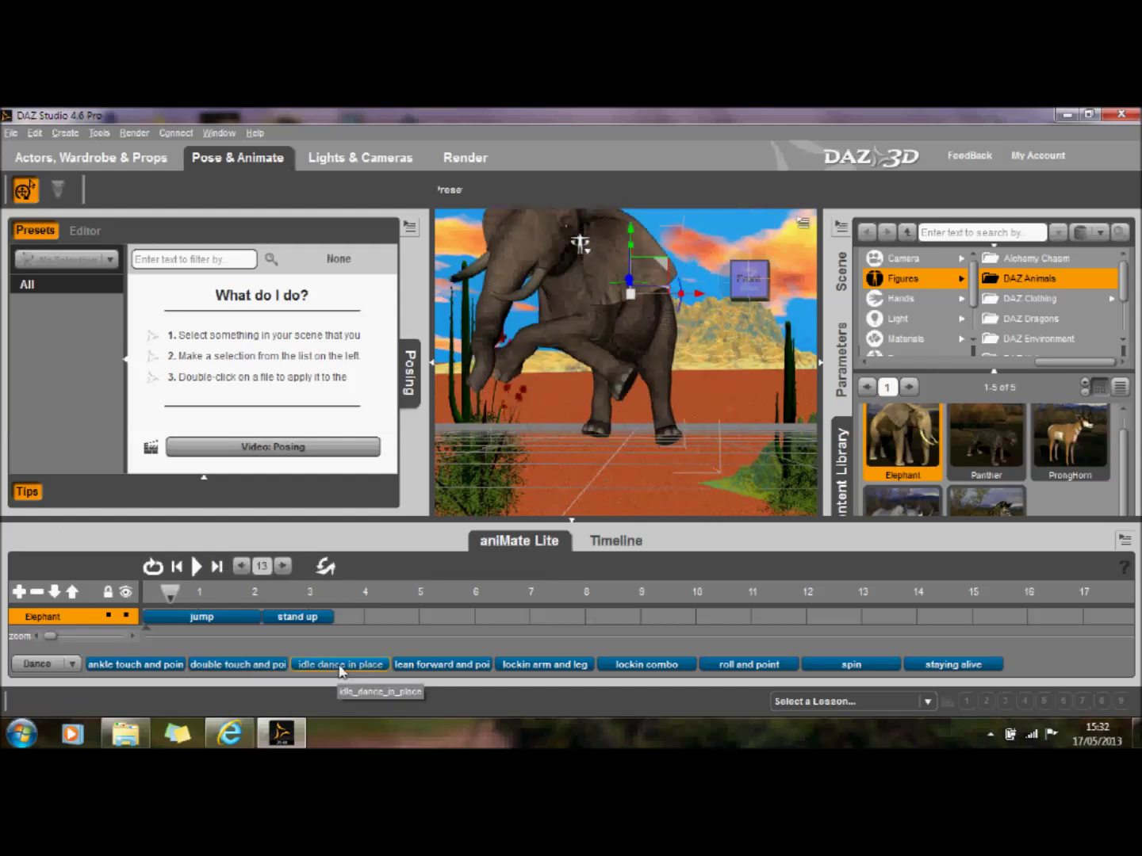
# Render the current frame as a still image, accept the OpenGL warning, and close the render without saving
pyautogui.click(469, 159)
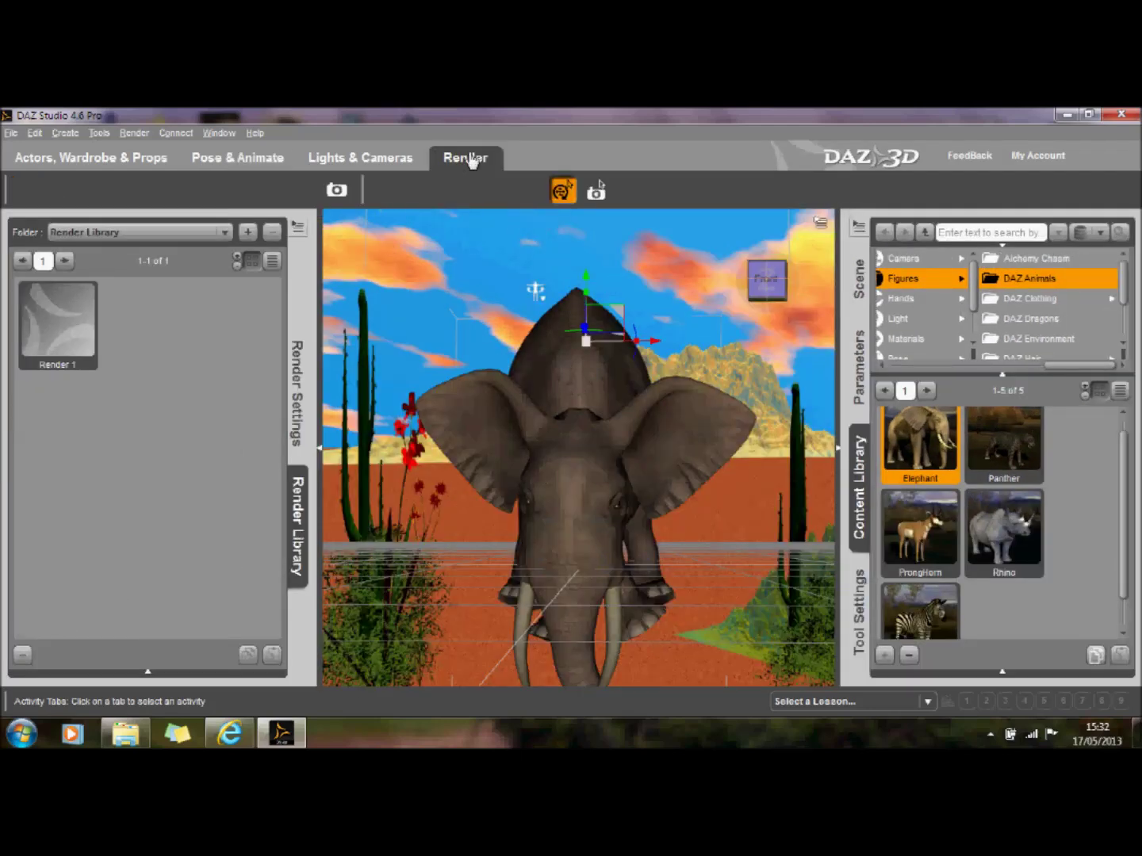
pyautogui.click(340, 192)
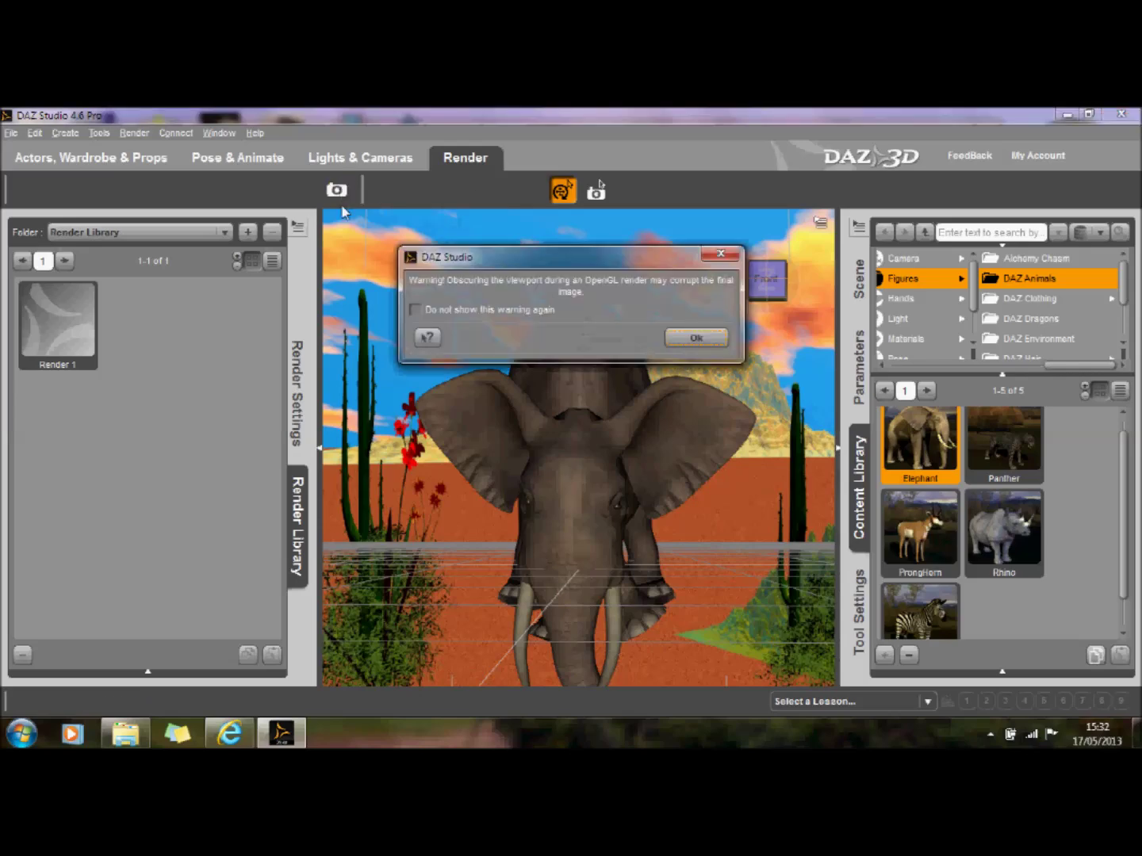
pyautogui.click(686, 341)
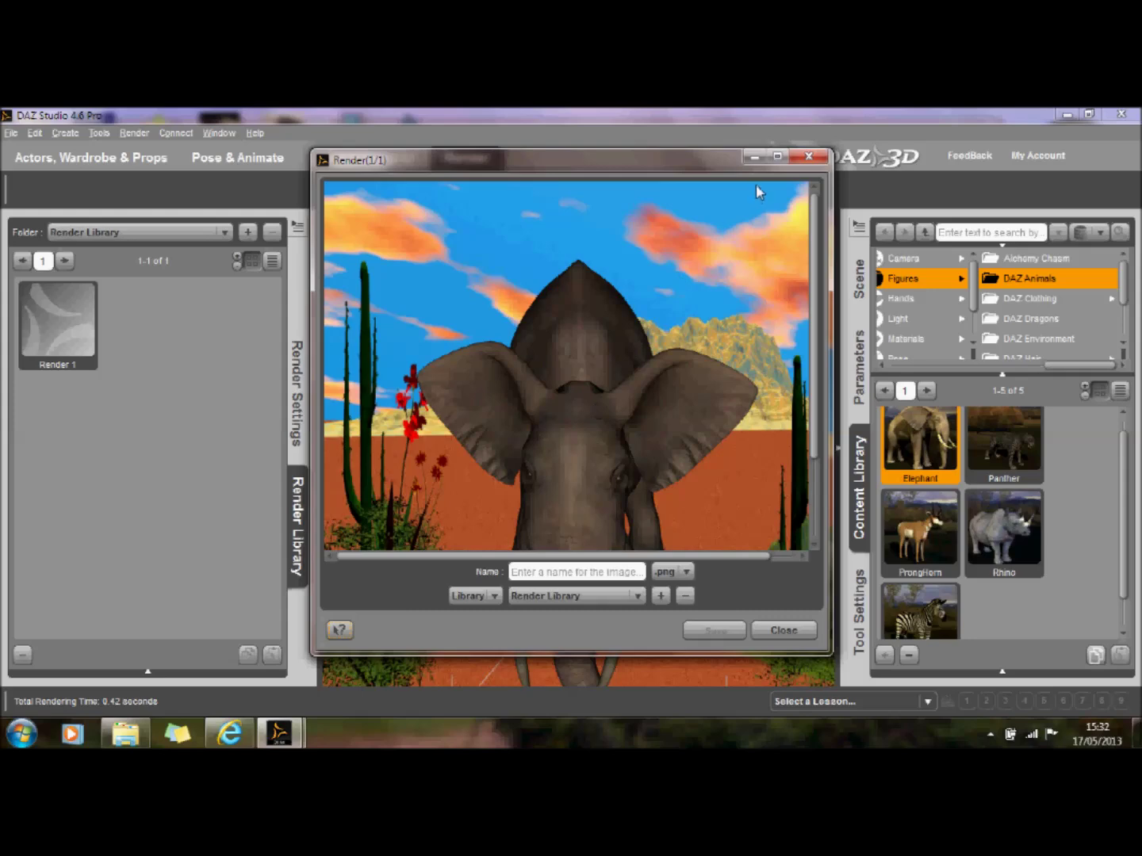
pyautogui.click(809, 157)
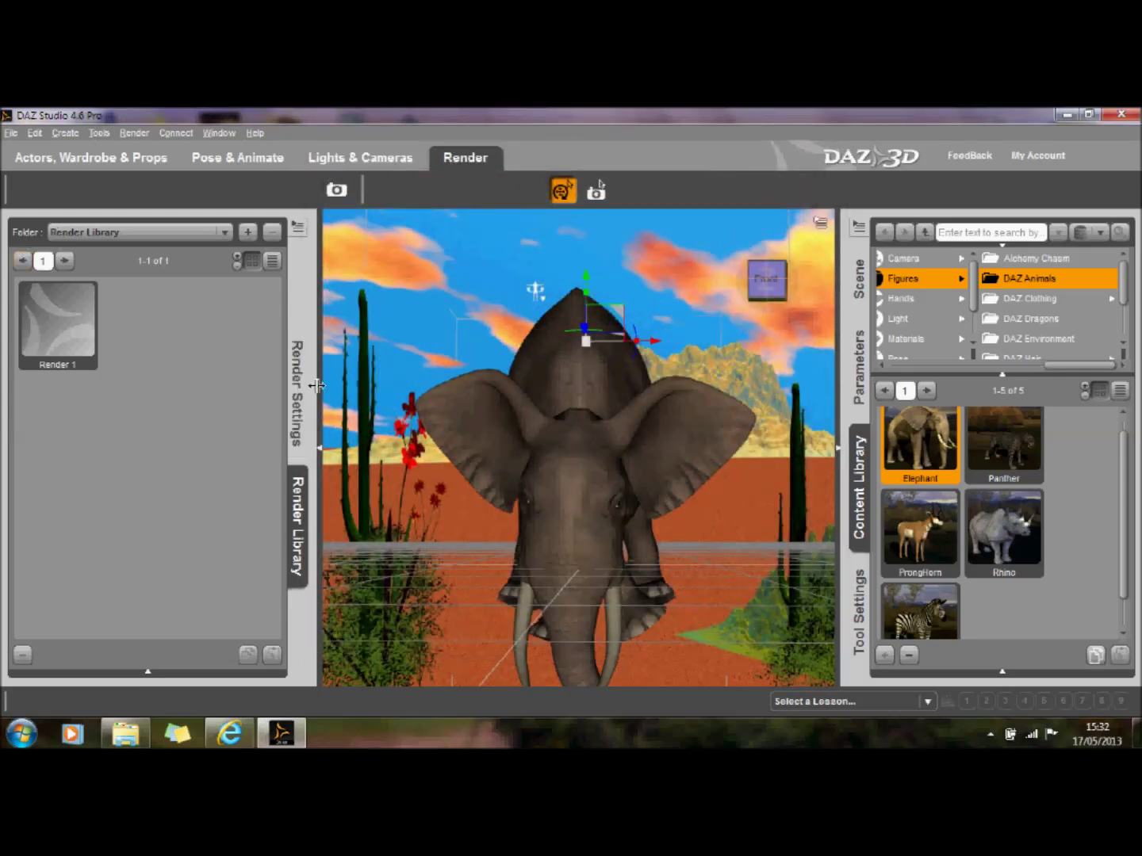
# Review the still-image output settings in Render Settings, using the name Render 1 and checking the library folder and file formats
pyautogui.click(299, 401)
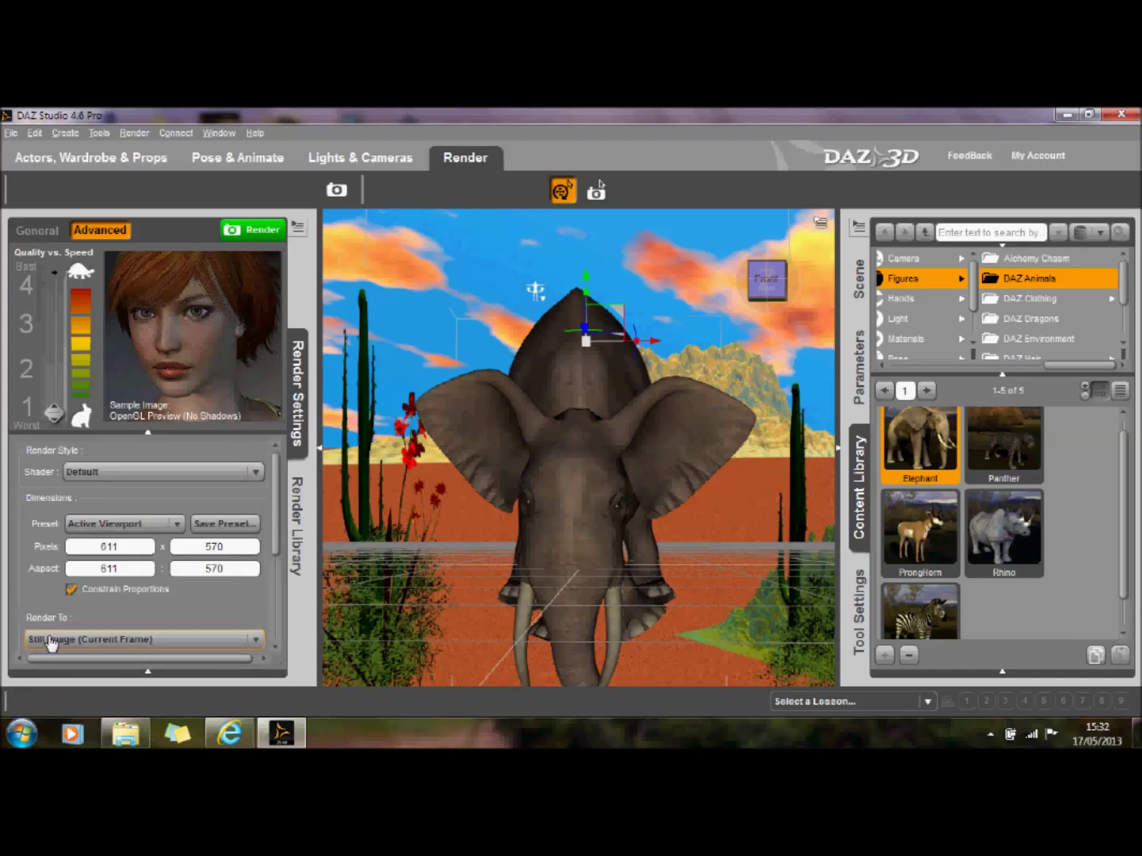
pyautogui.click(256, 640)
pyautogui.click(104, 688)
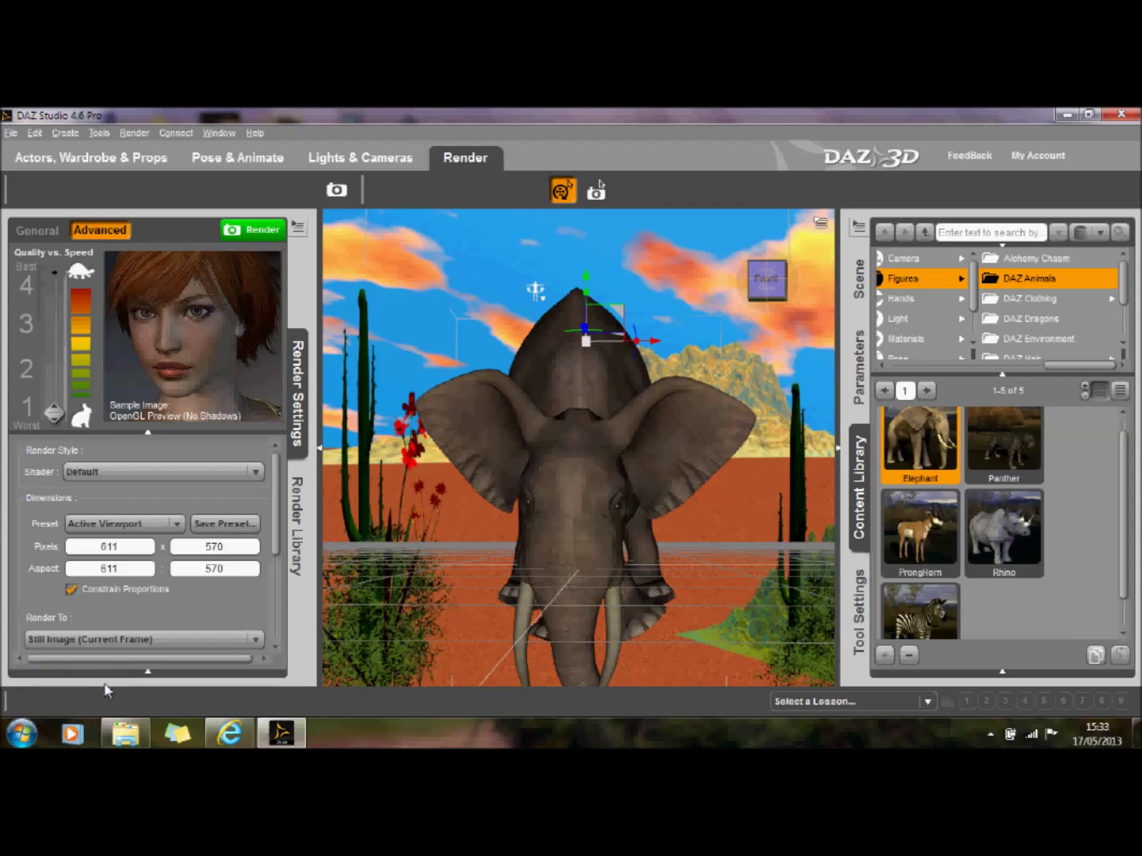
pyautogui.scroll(-4, 246, 502)
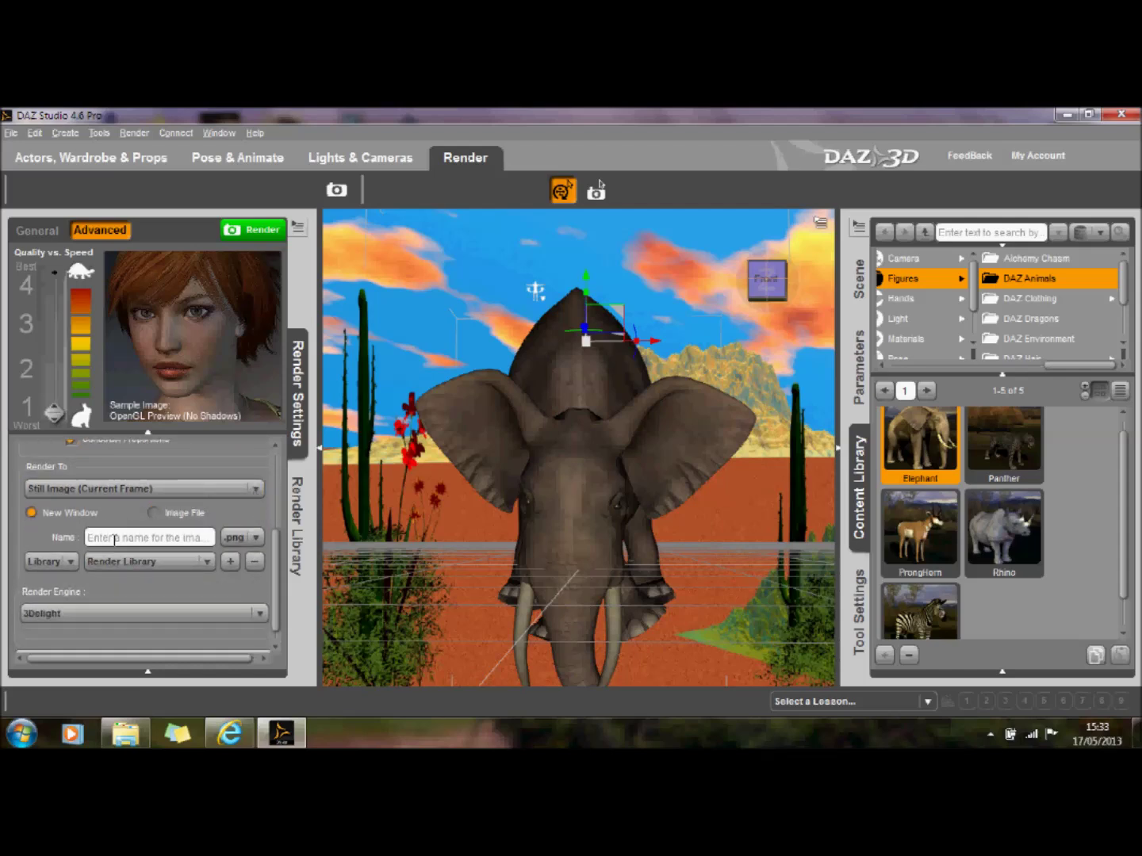
pyautogui.click(118, 539)
pyautogui.click(161, 563)
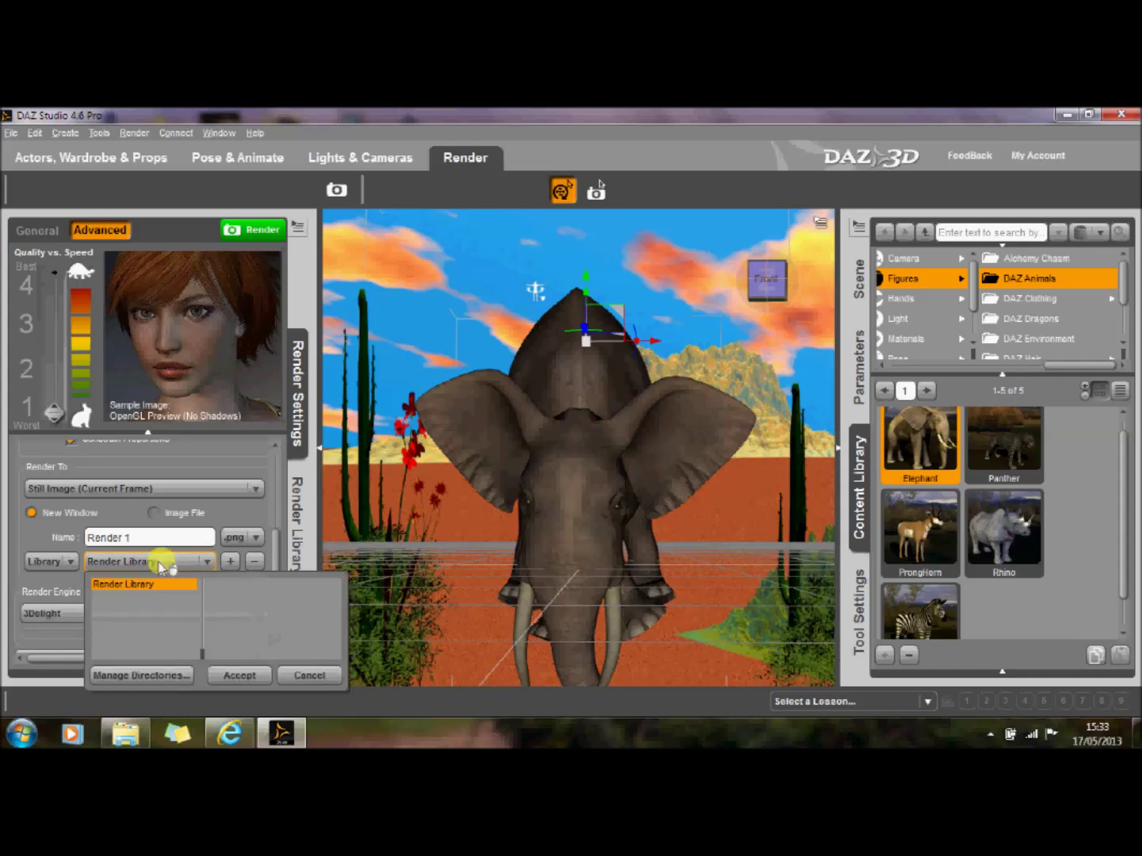
pyautogui.click(253, 538)
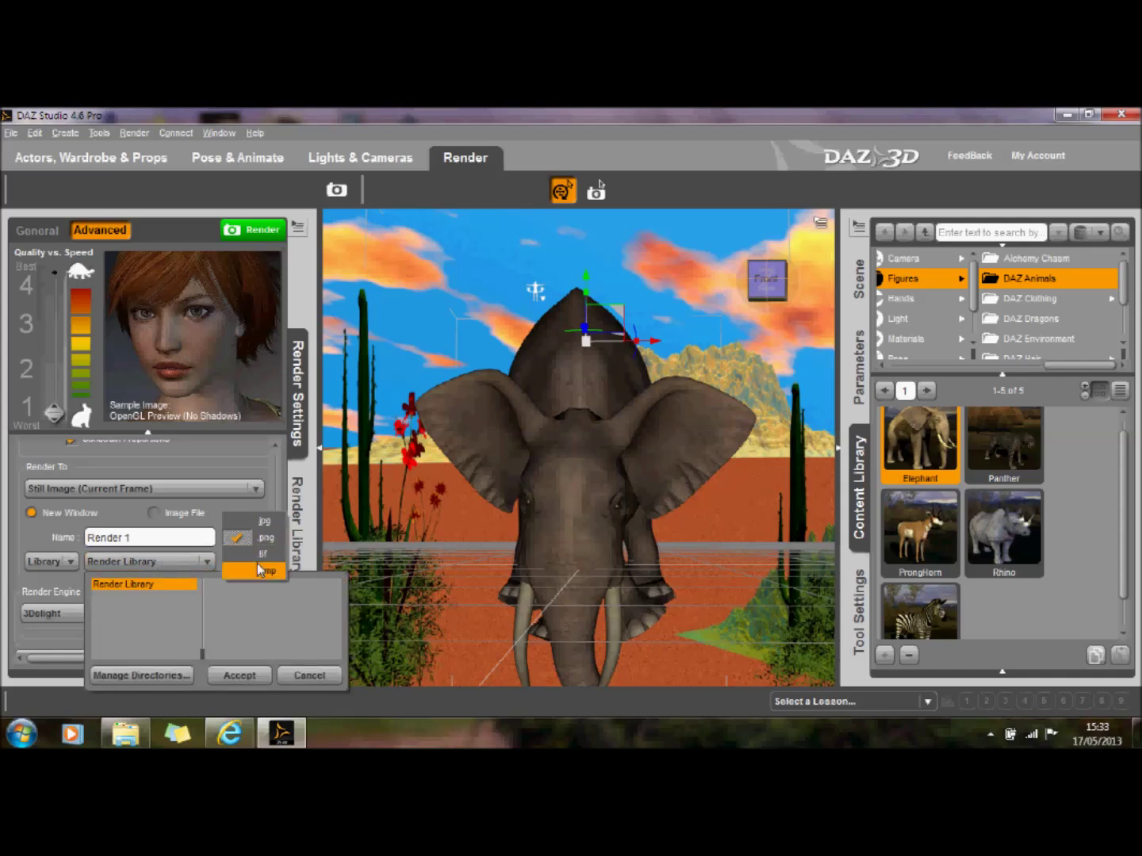
pyautogui.click(208, 512)
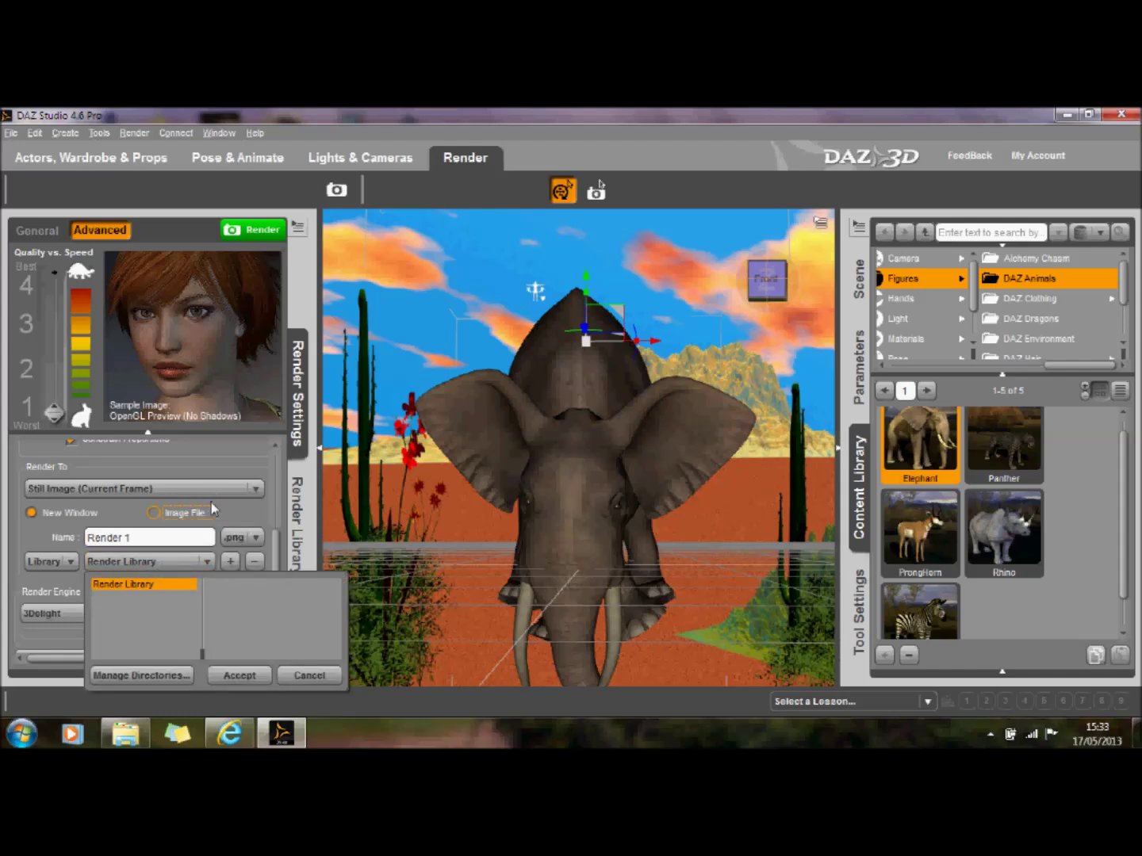
# Set the render output to Movie, named Render 1 in AVI format in the Render Library
pyautogui.click(260, 490)
pyautogui.click(83, 523)
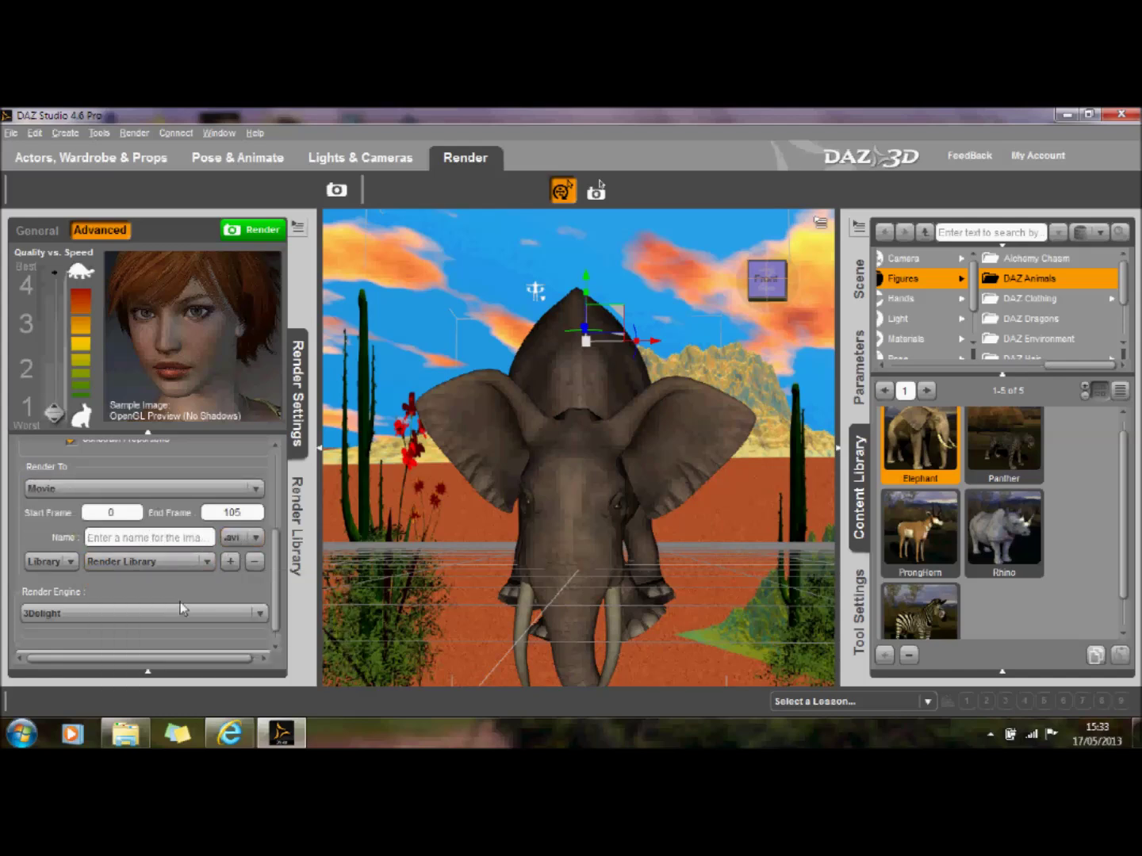
pyautogui.click(155, 538)
# Render the movie, overwriting the existing Render 1.avi and compressing it with Microsoft Video 1
pyautogui.click(242, 232)
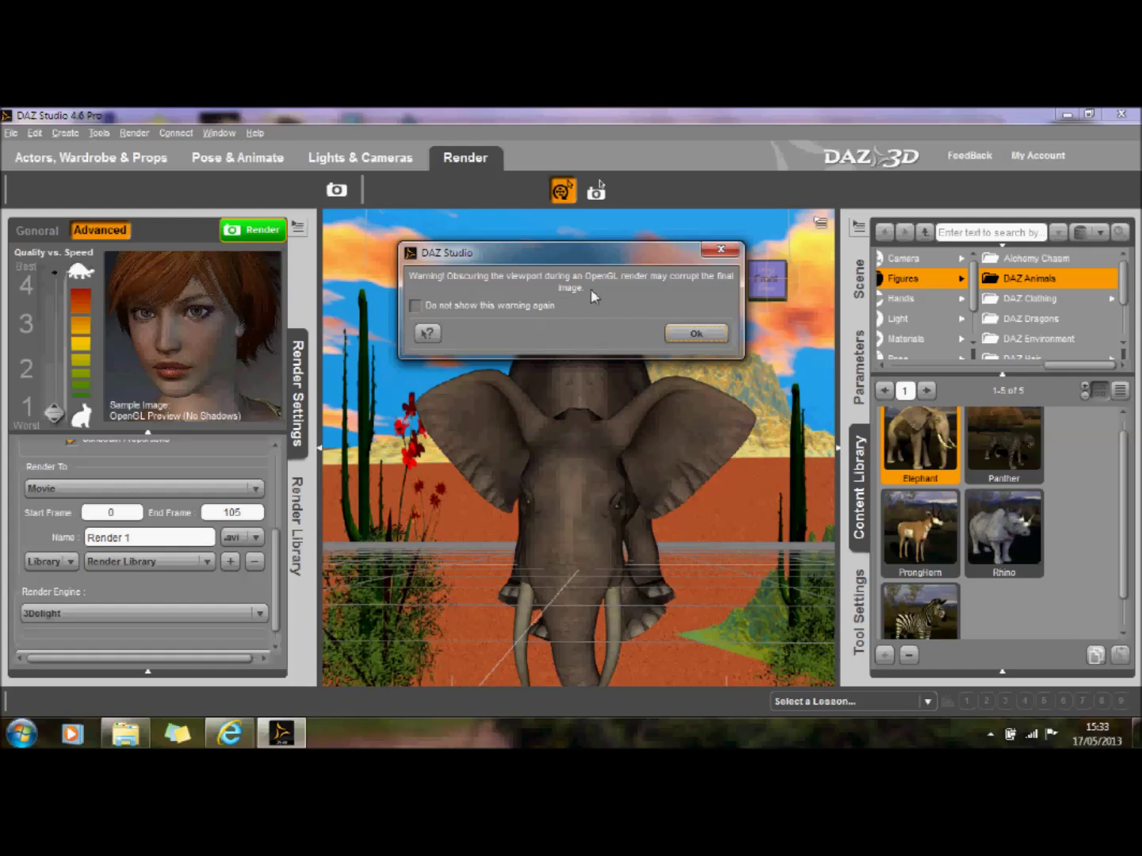
pyautogui.click(689, 337)
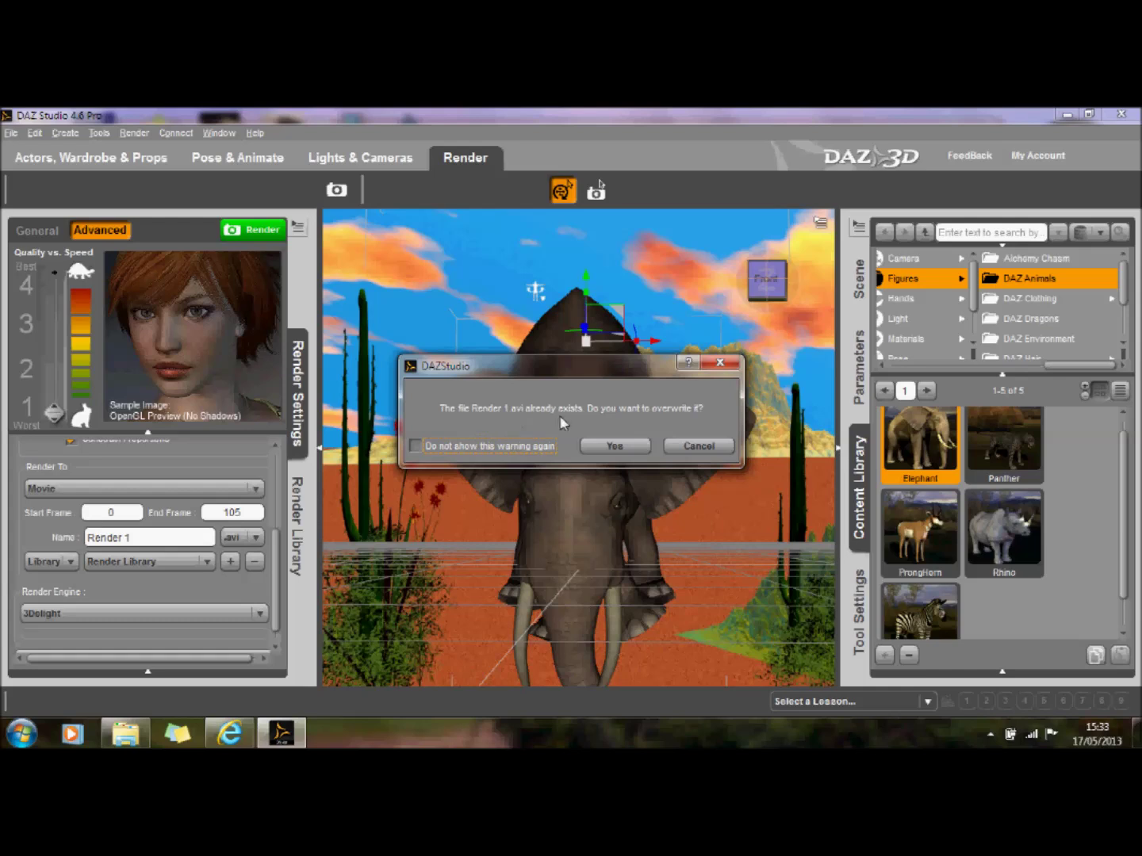
pyautogui.click(611, 448)
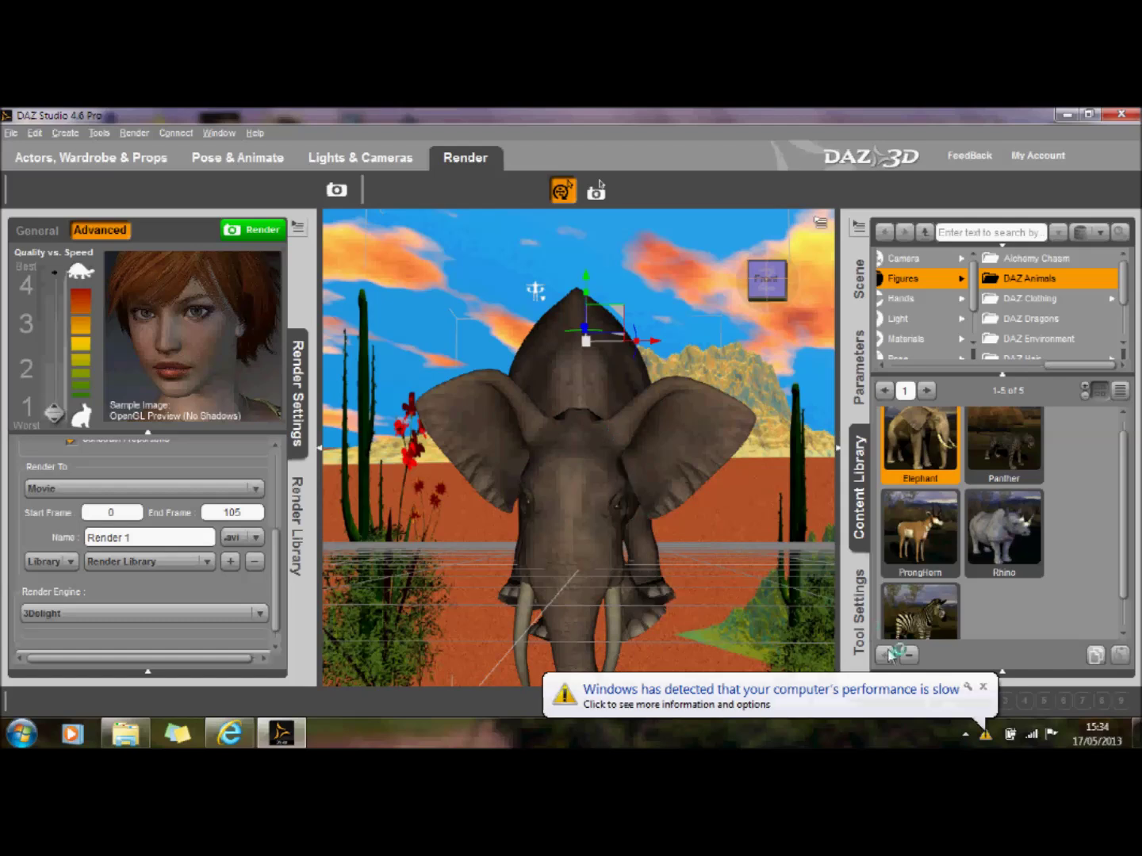
pyautogui.click(981, 689)
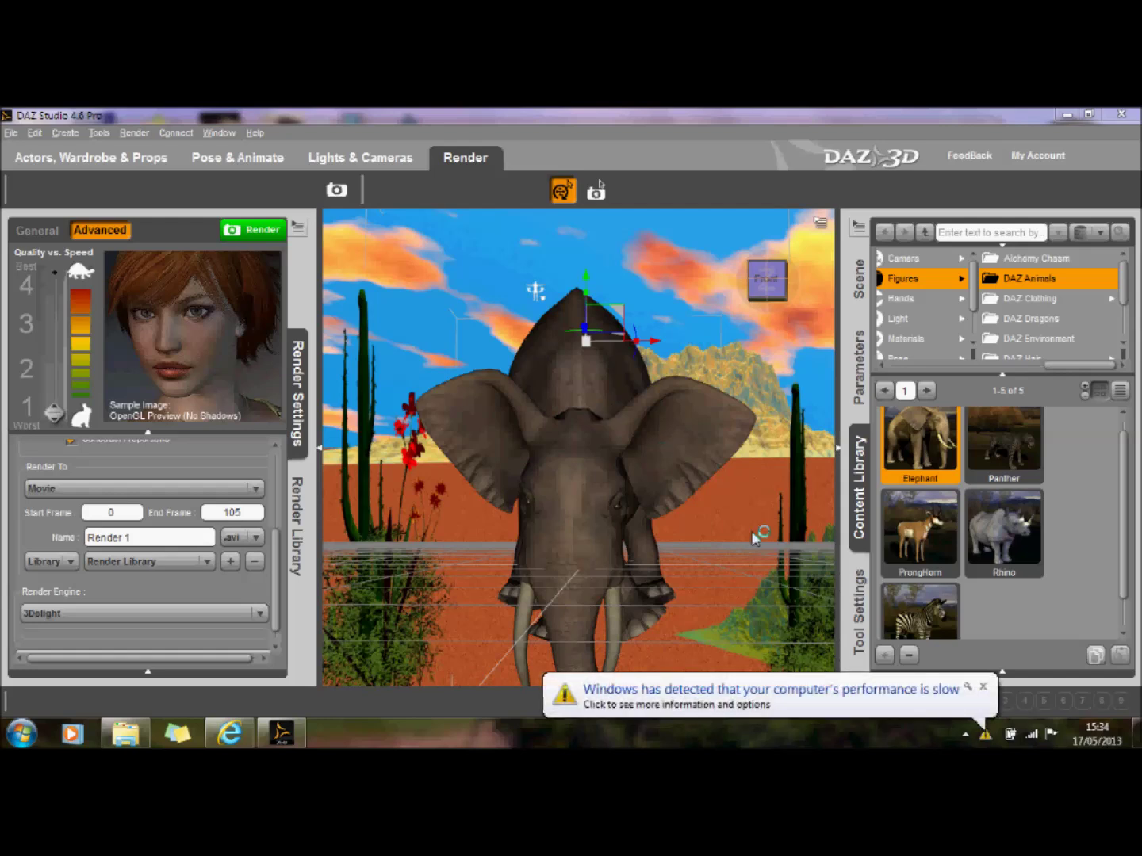
pyautogui.click(981, 686)
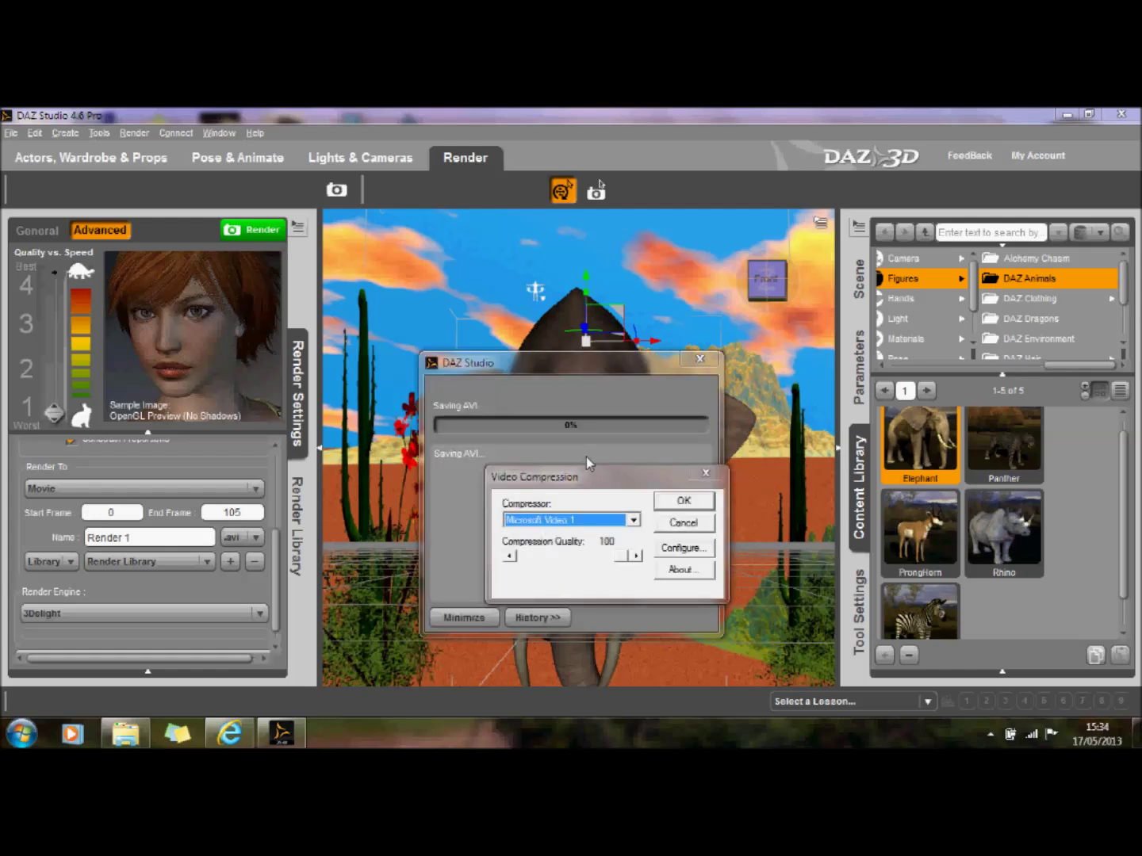
pyautogui.click(683, 502)
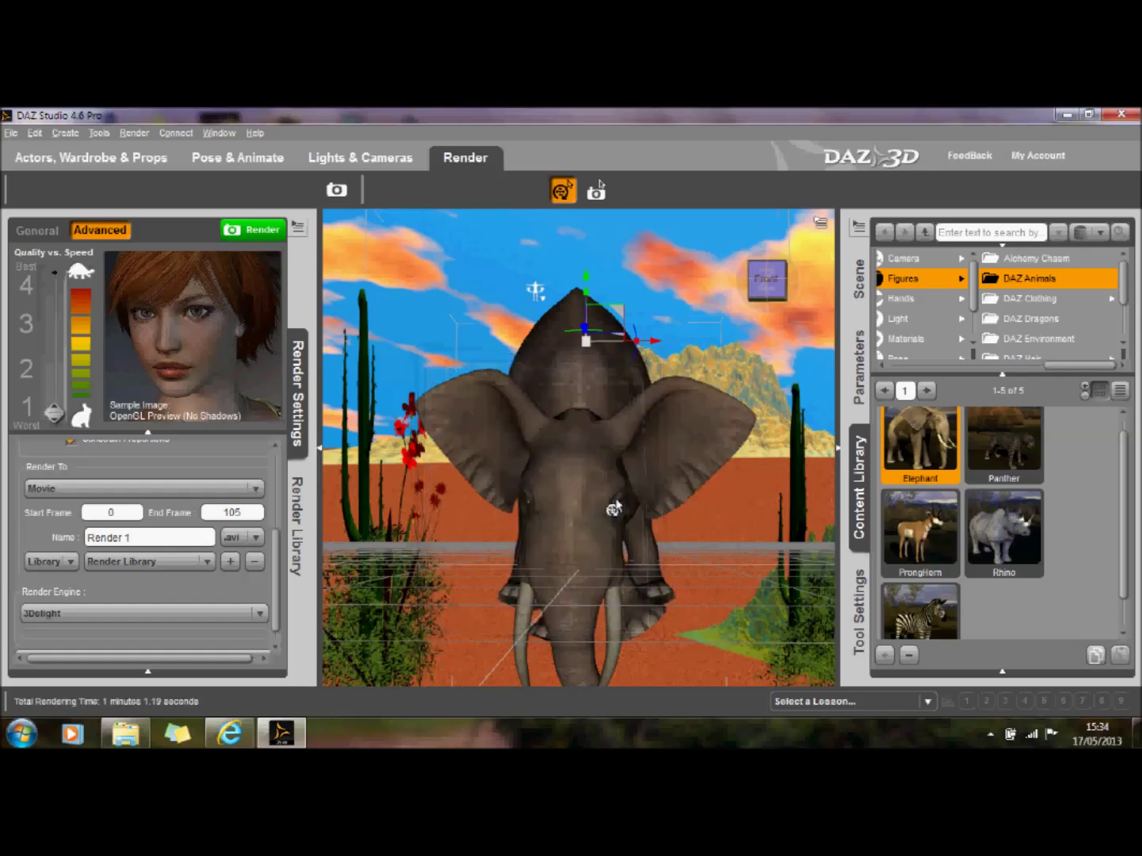
# Switch to Windows Explorer and open the Render Library folder under My Documents > DAZ 3D > Studio
pyautogui.click(133, 736)
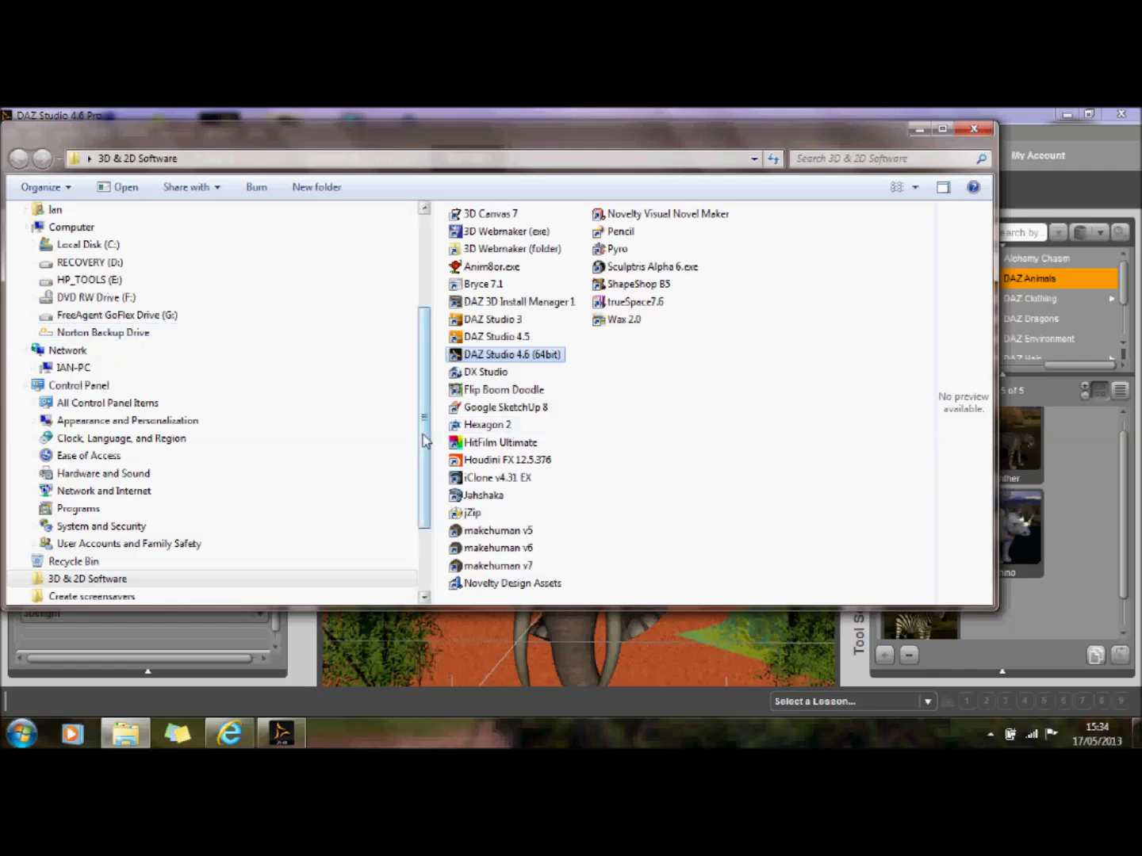
pyautogui.moveTo(426, 440); pyautogui.dragTo(420, 319)
pyautogui.click(34, 288)
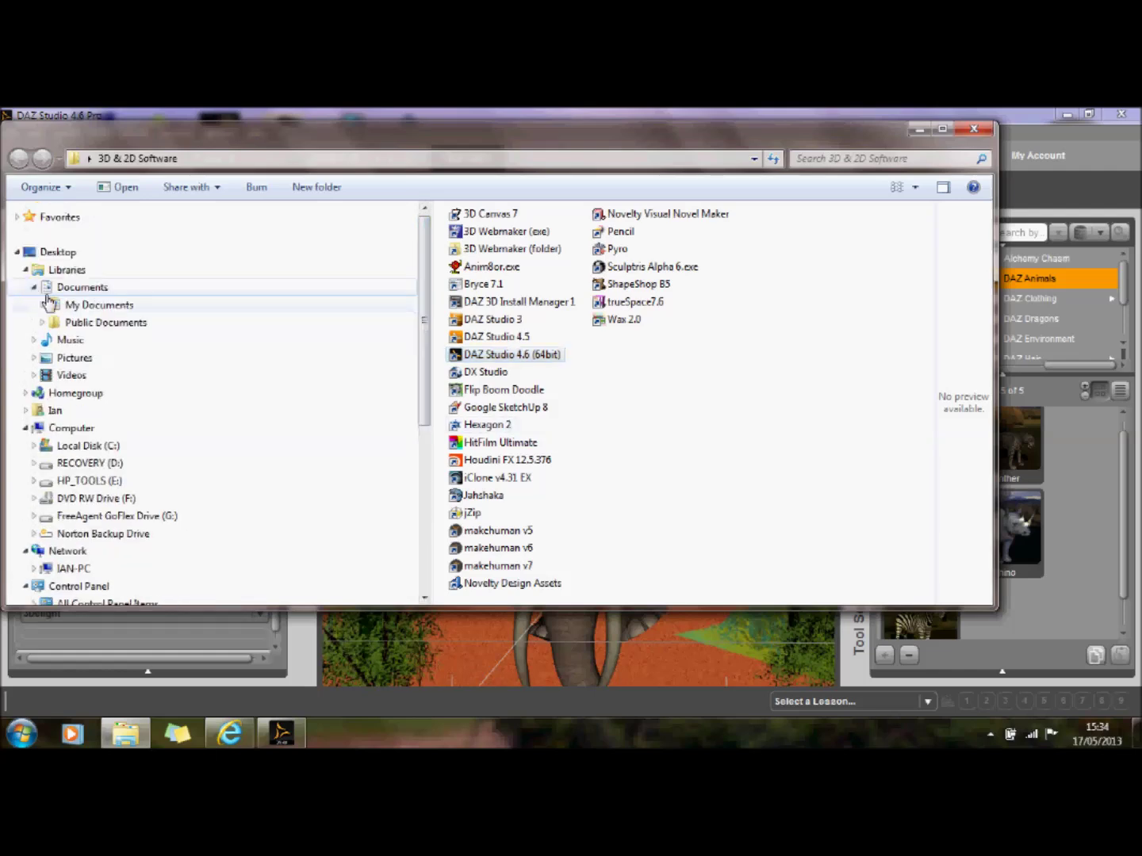
pyautogui.click(45, 306)
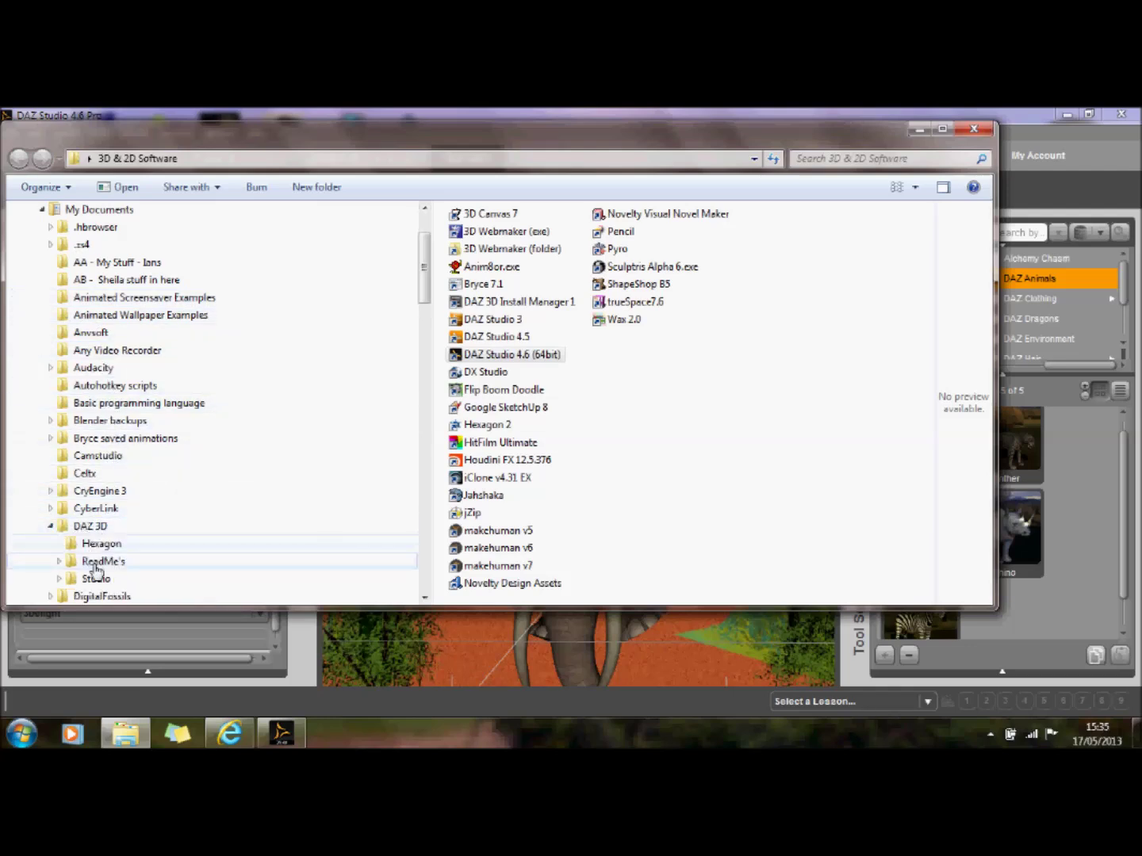
pyautogui.click(96, 579)
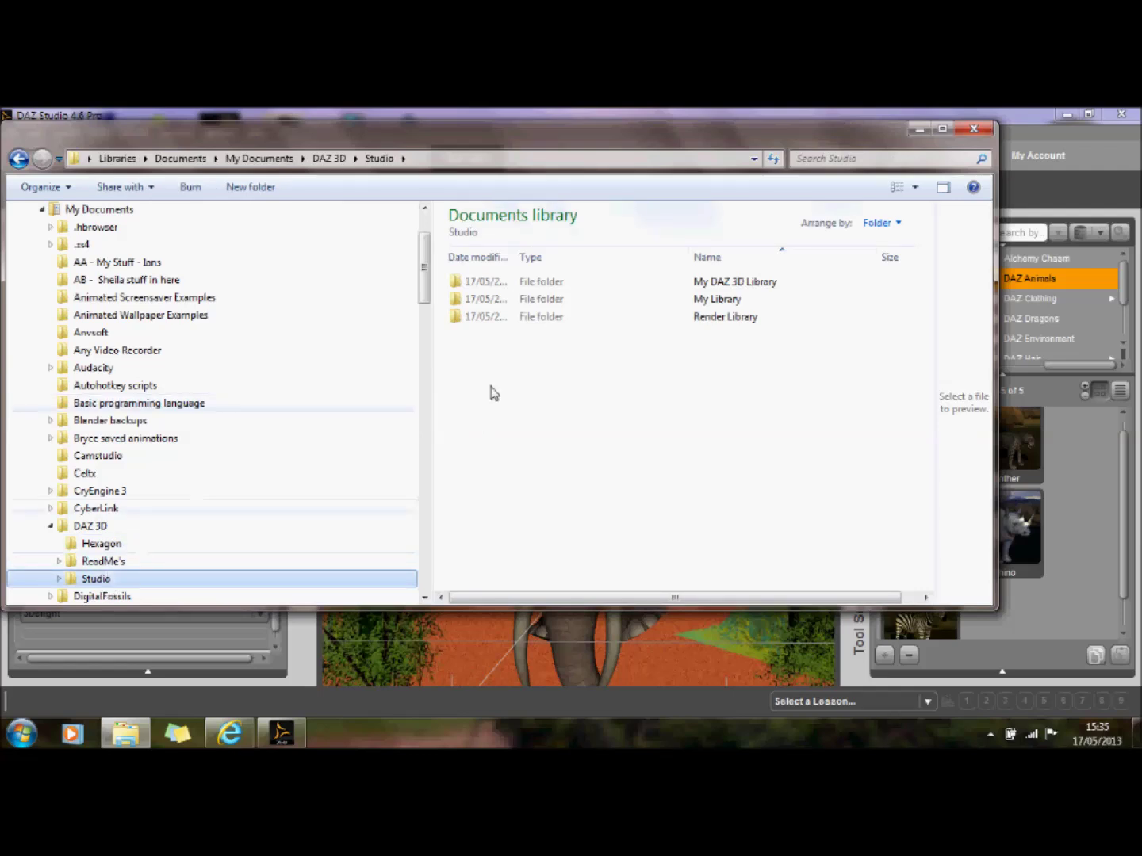
pyautogui.doubleClick(727, 317)
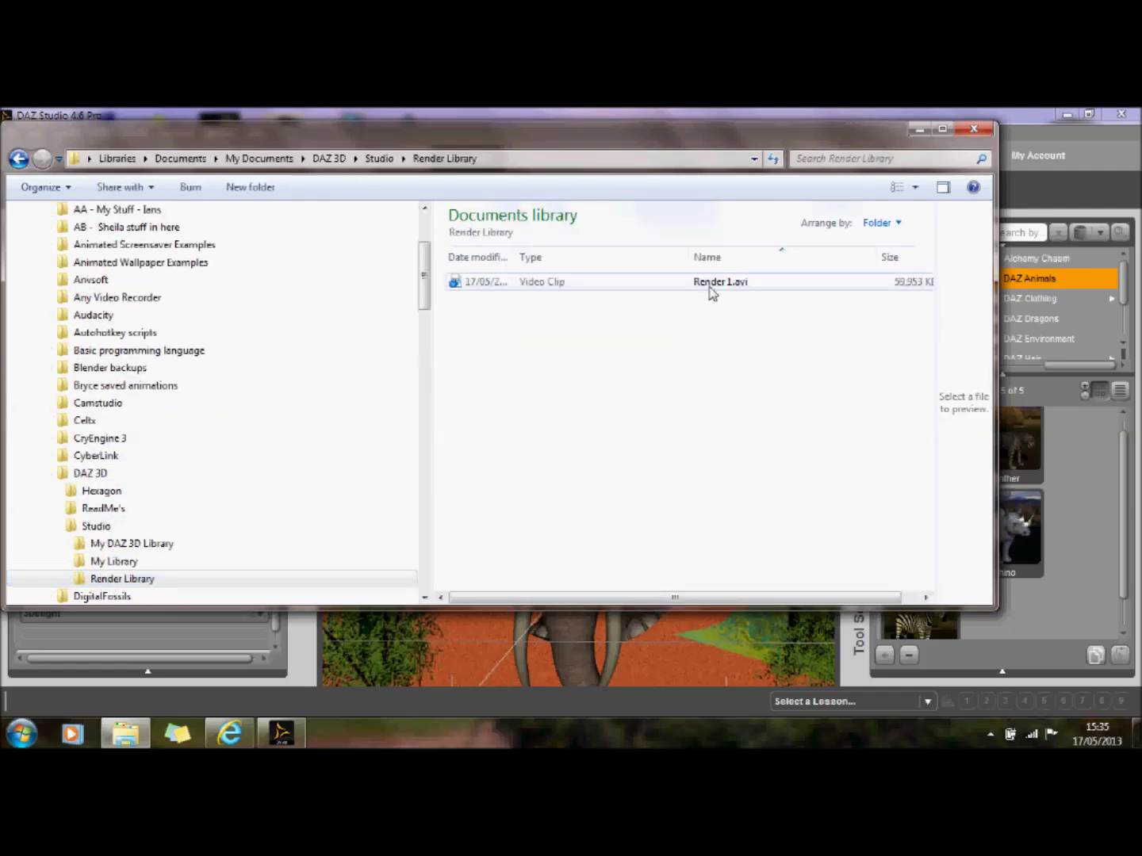
# Play the rendered movie Render 1.avi in the media player and maximize the player window
pyautogui.click(719, 284)
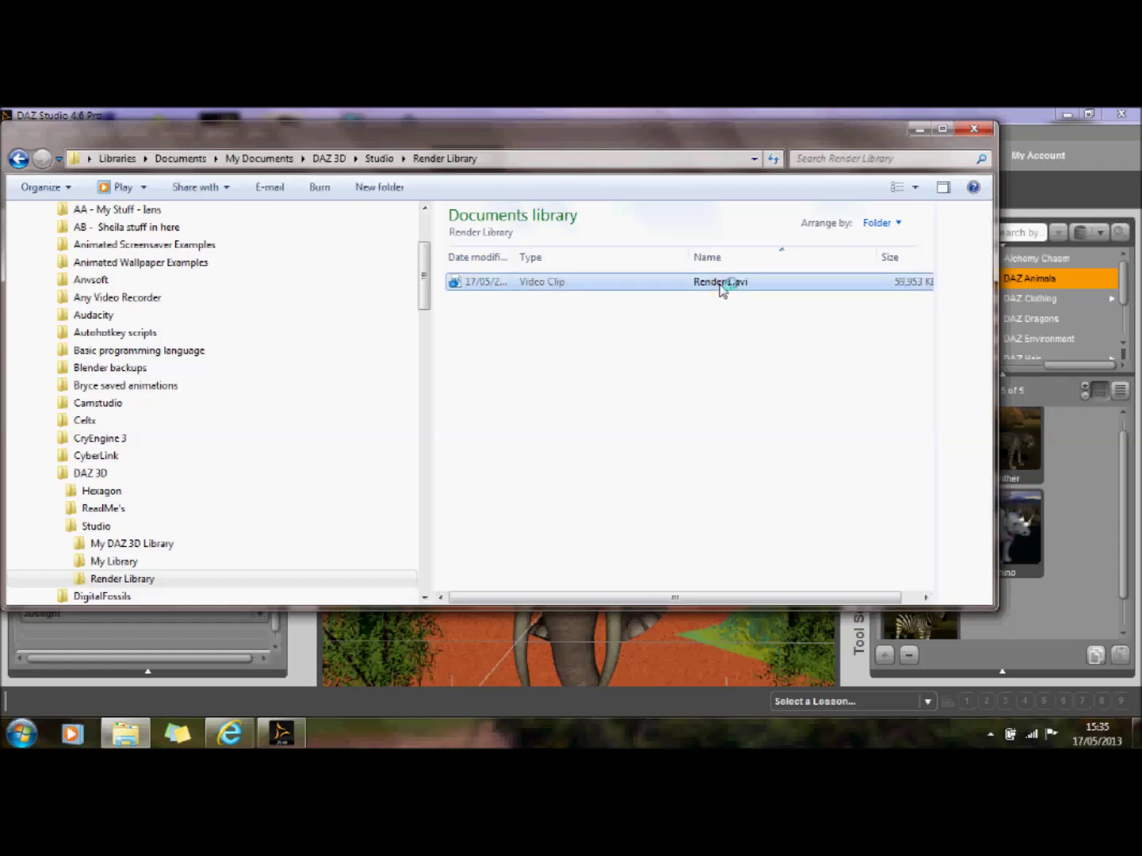
pyautogui.doubleClick(718, 284)
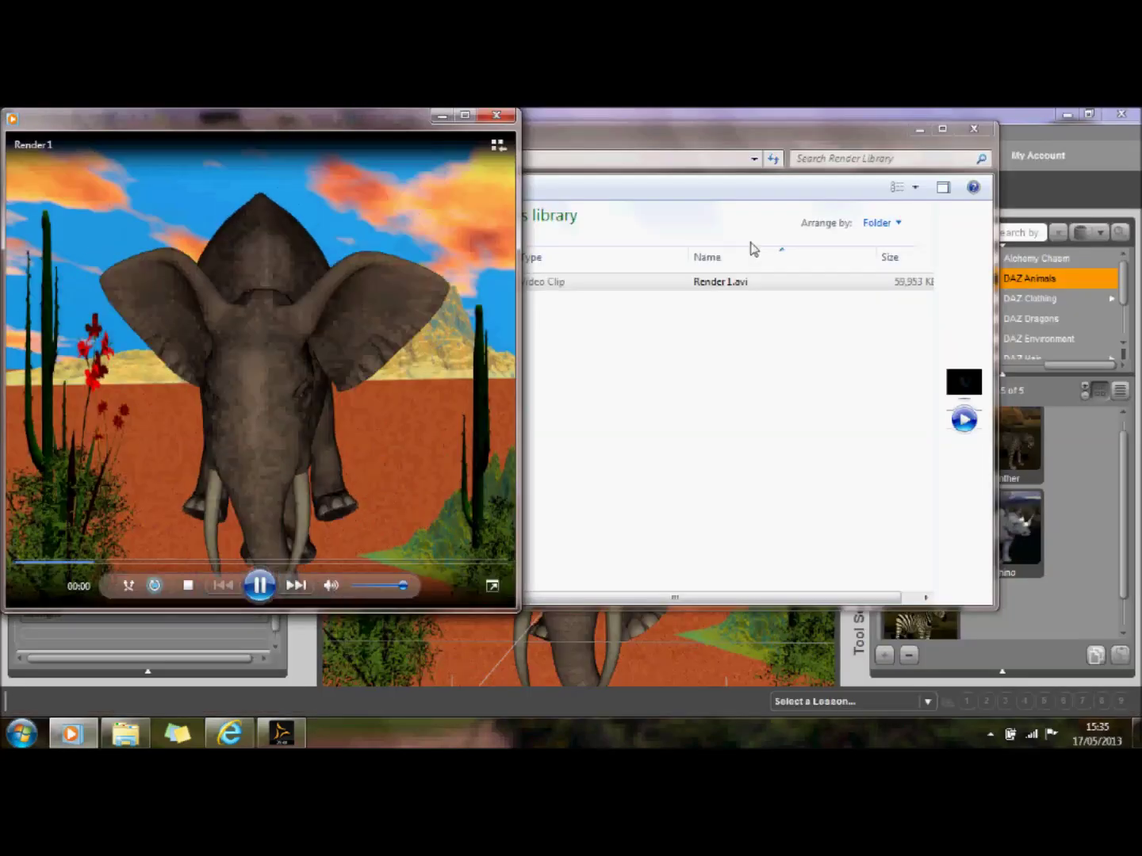
pyautogui.click(465, 115)
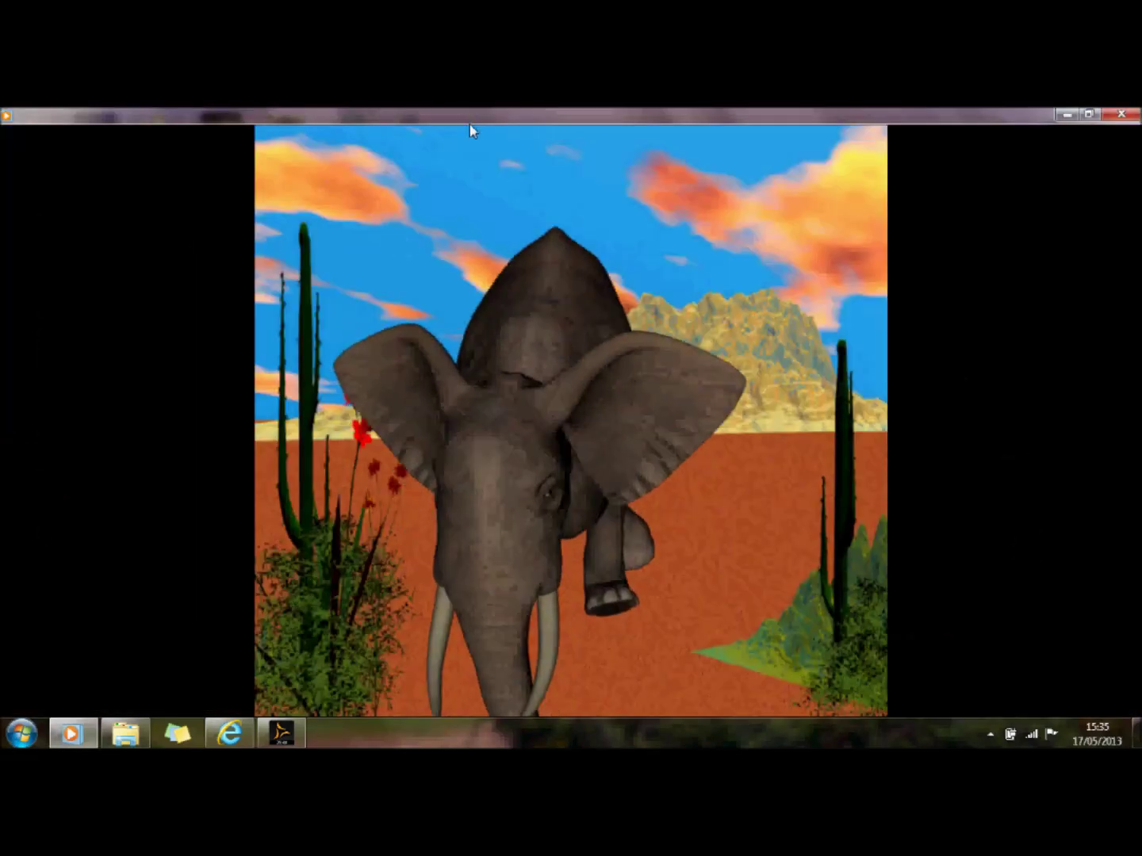